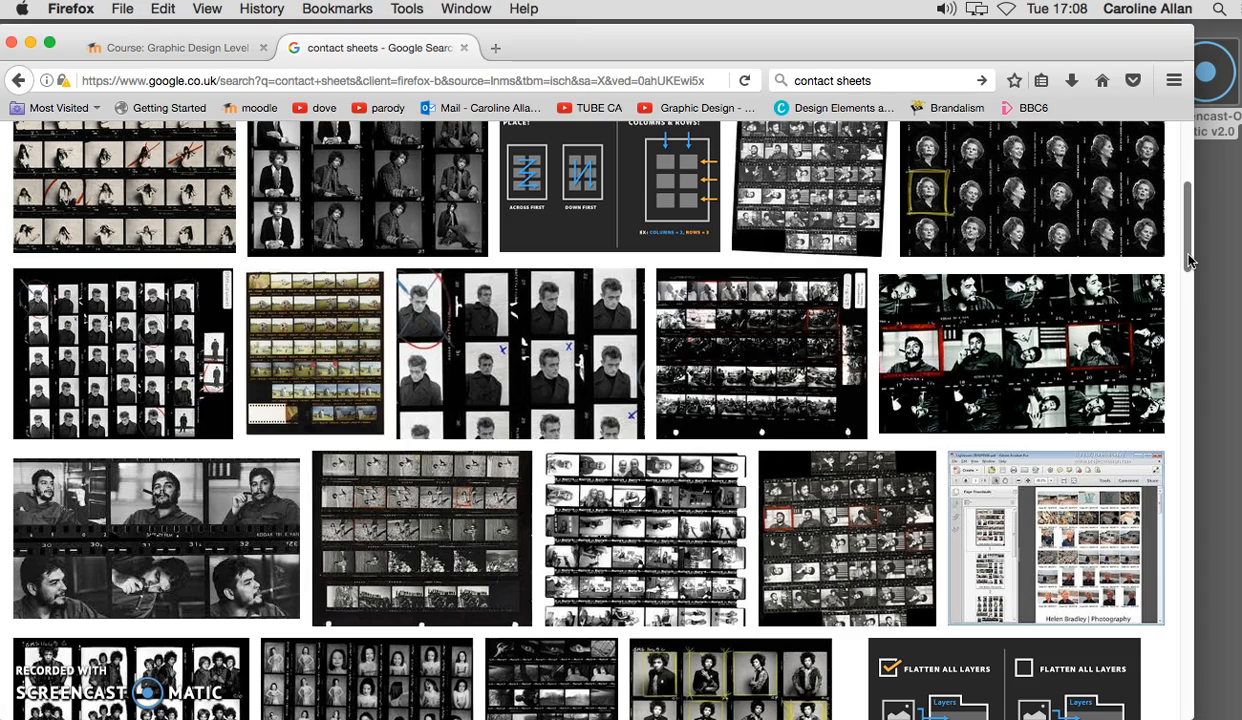
Examine the contact sheet image results and enlarge the Jimi Hendrix sheet and the Jane Birkin sheet with red marks.
{"action": "left_click_drag", "start_coordinate": [1191, 226], "coordinate": [1194, 184]}
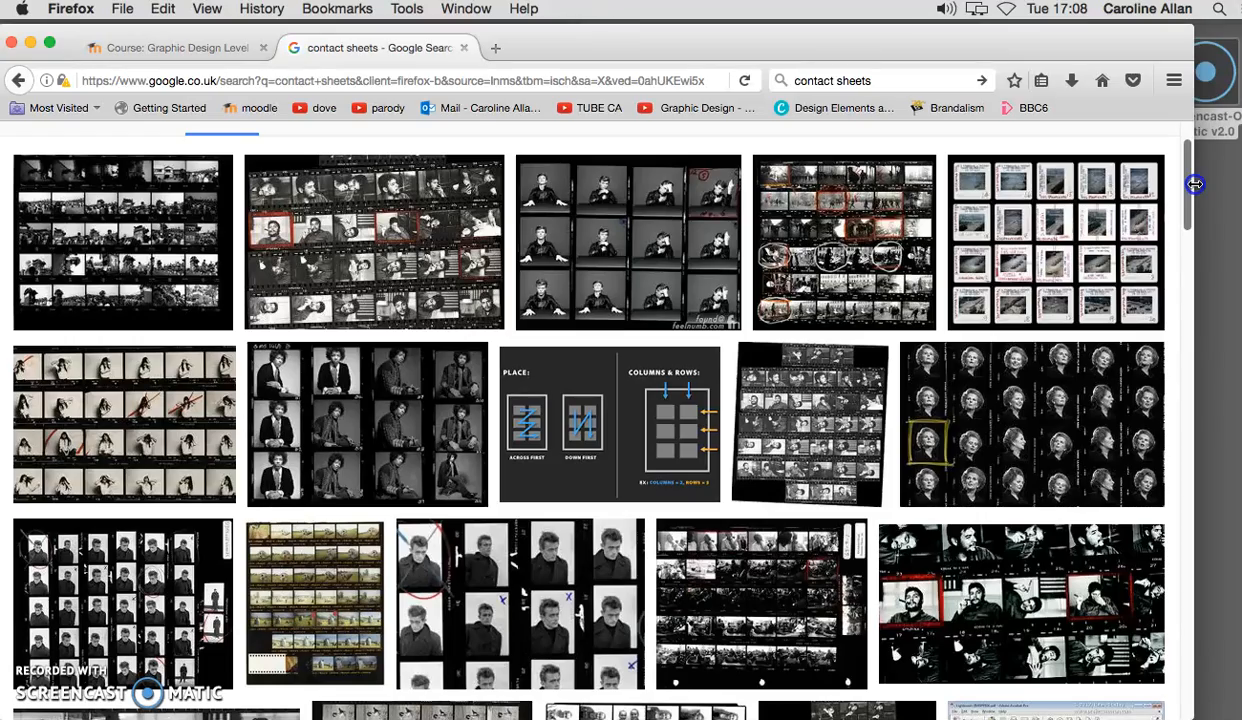
{"action": "left_click_drag", "start_coordinate": [1195, 184], "coordinate": [1195, 207]}
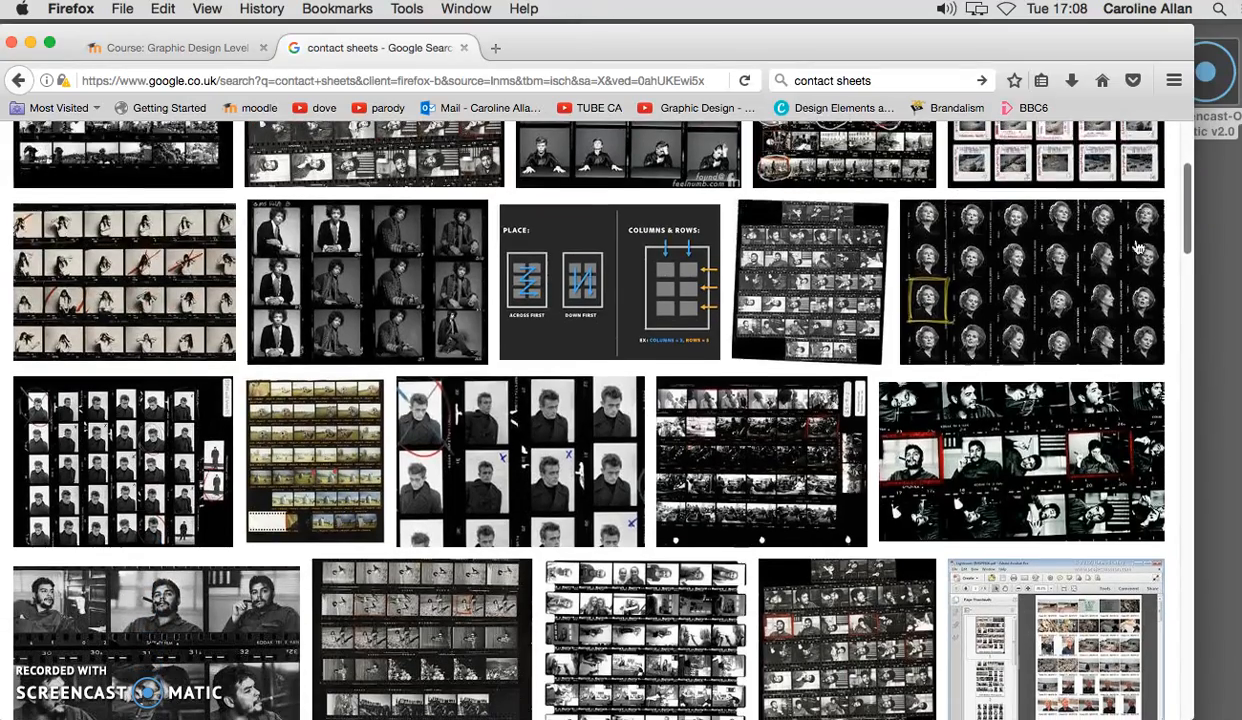
{"action": "left_click", "coordinate": [371, 305]}
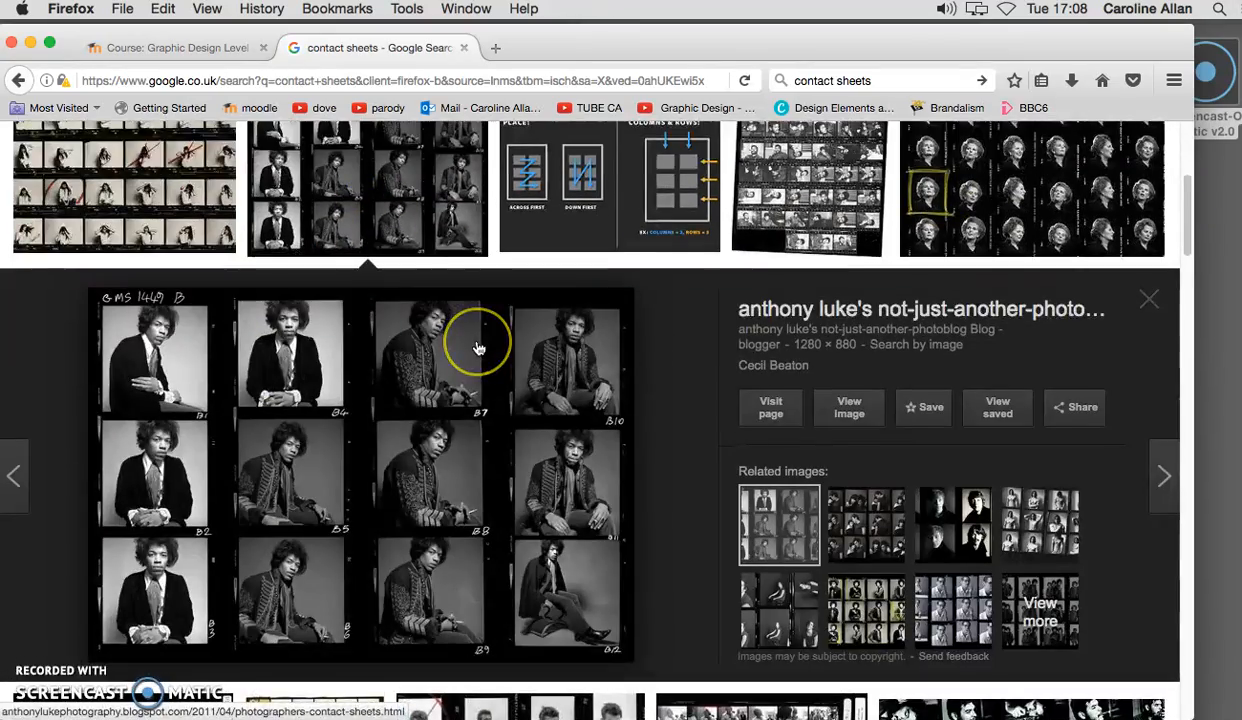
{"action": "left_click", "coordinate": [197, 213]}
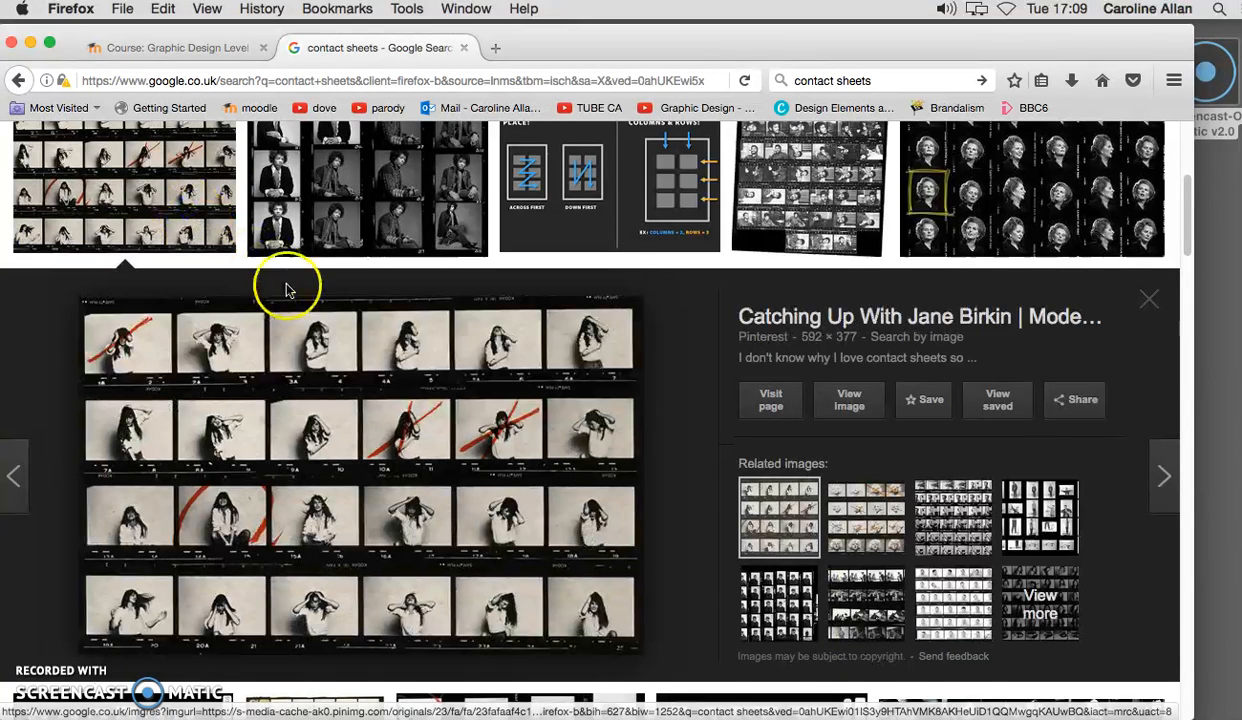
{"action": "left_click", "coordinate": [116, 355]}
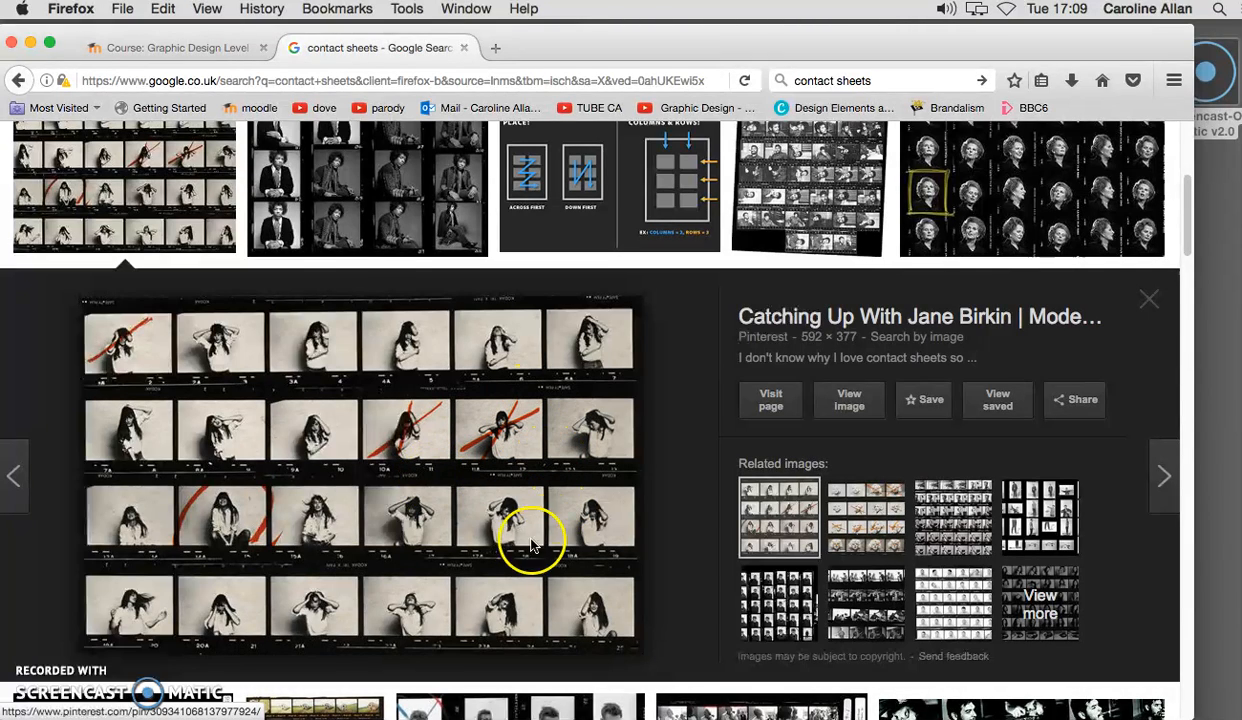
{"action": "scroll", "coordinate": [738, 556], "scroll_direction": "down", "scroll_amount": 5}
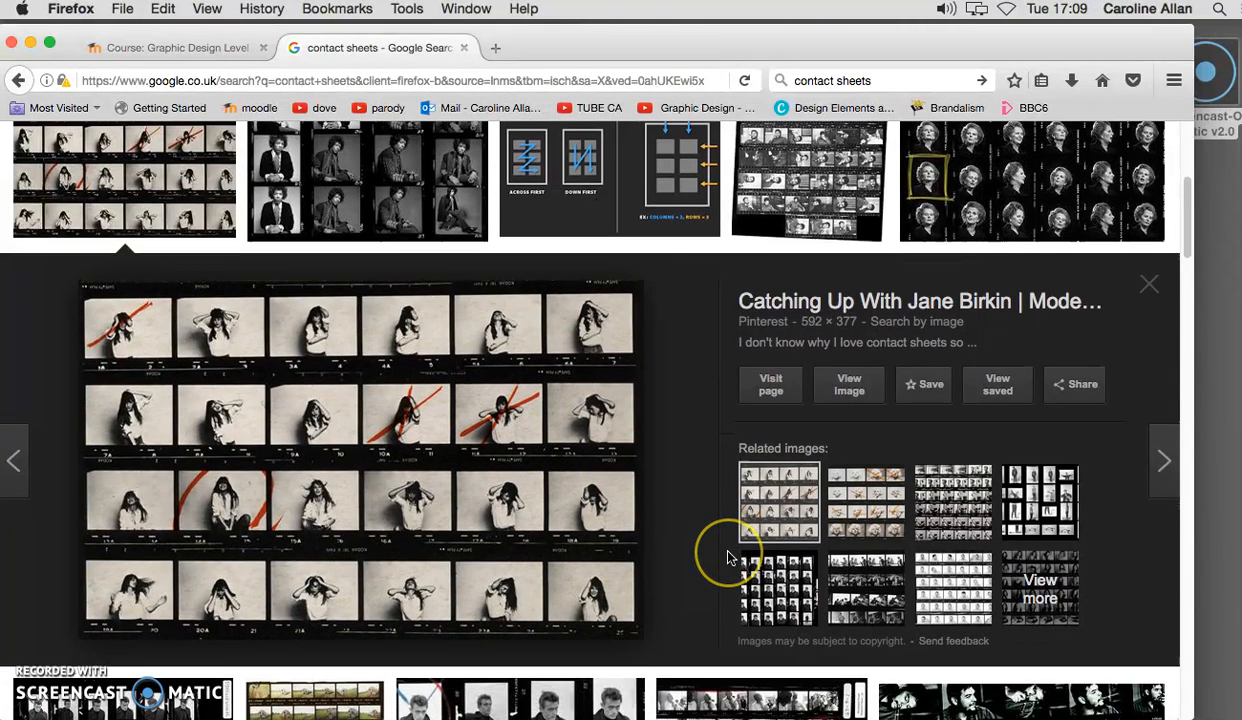
{"action": "scroll", "coordinate": [730, 558], "scroll_direction": "down", "scroll_amount": 8}
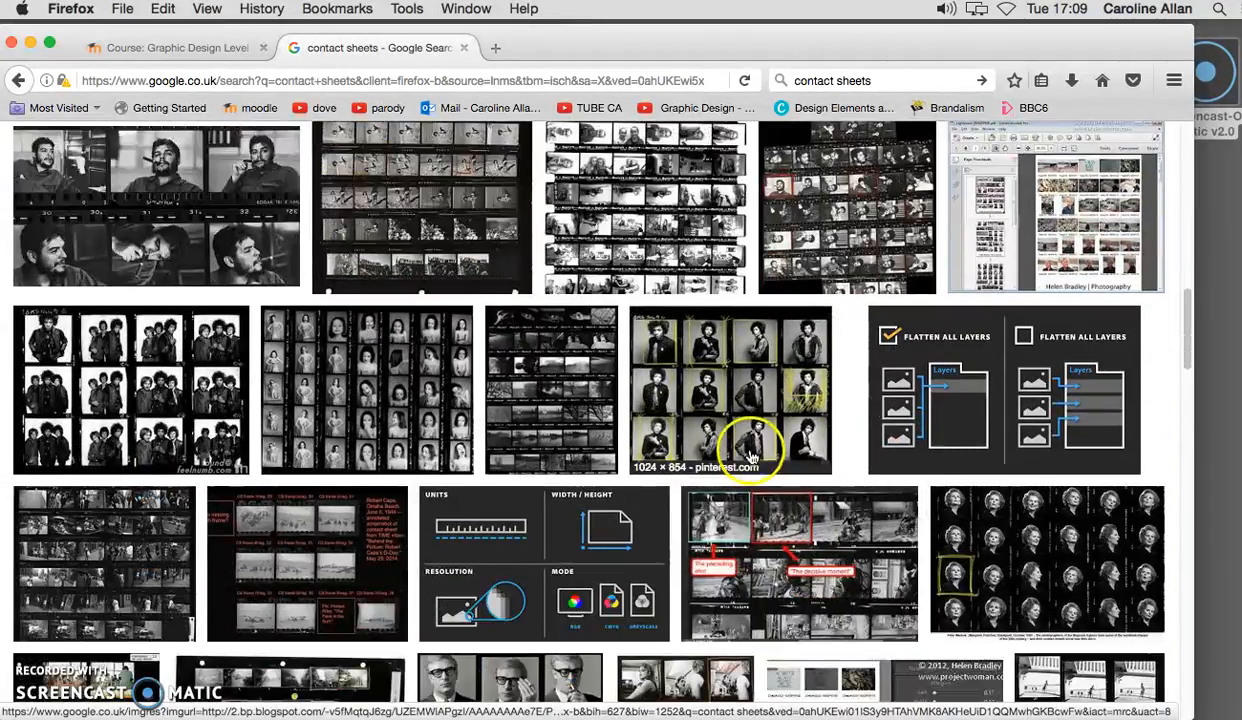
Enlarge the Hendrix contact sheet with yellow crop marks and look back over the other image results.
{"action": "left_click", "coordinate": [752, 457]}
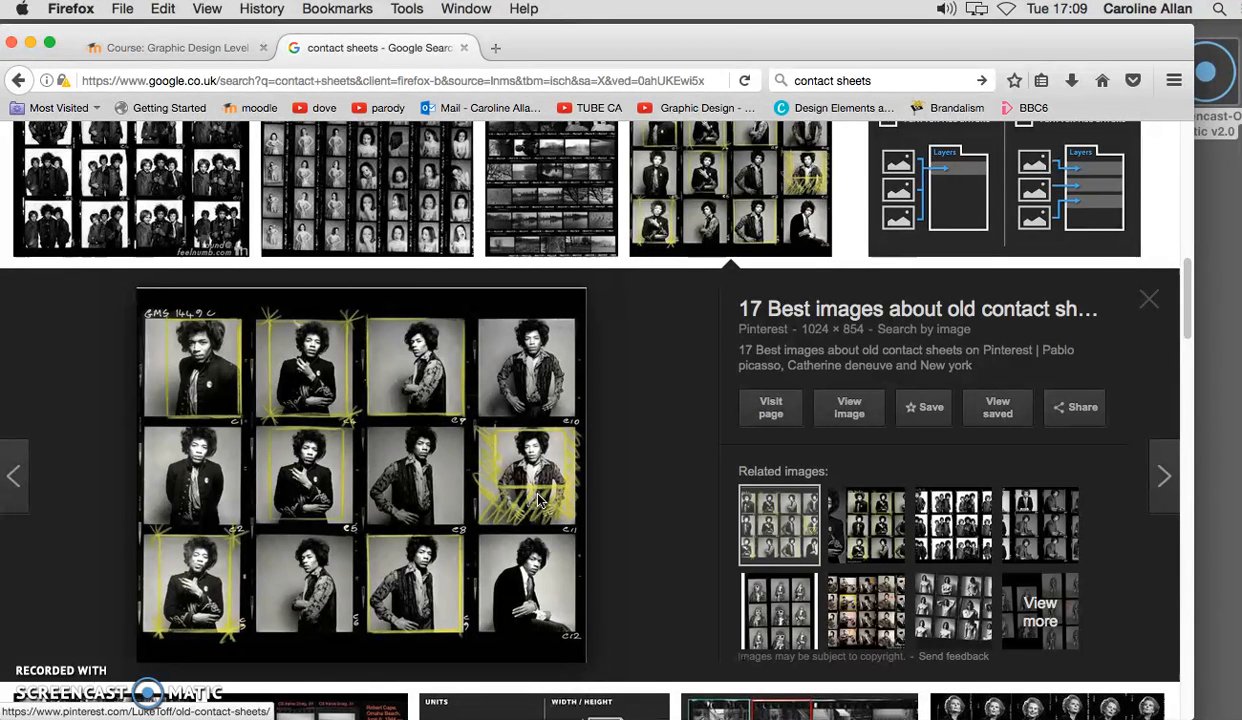
{"action": "scroll", "coordinate": [538, 500], "scroll_direction": "down", "scroll_amount": 1}
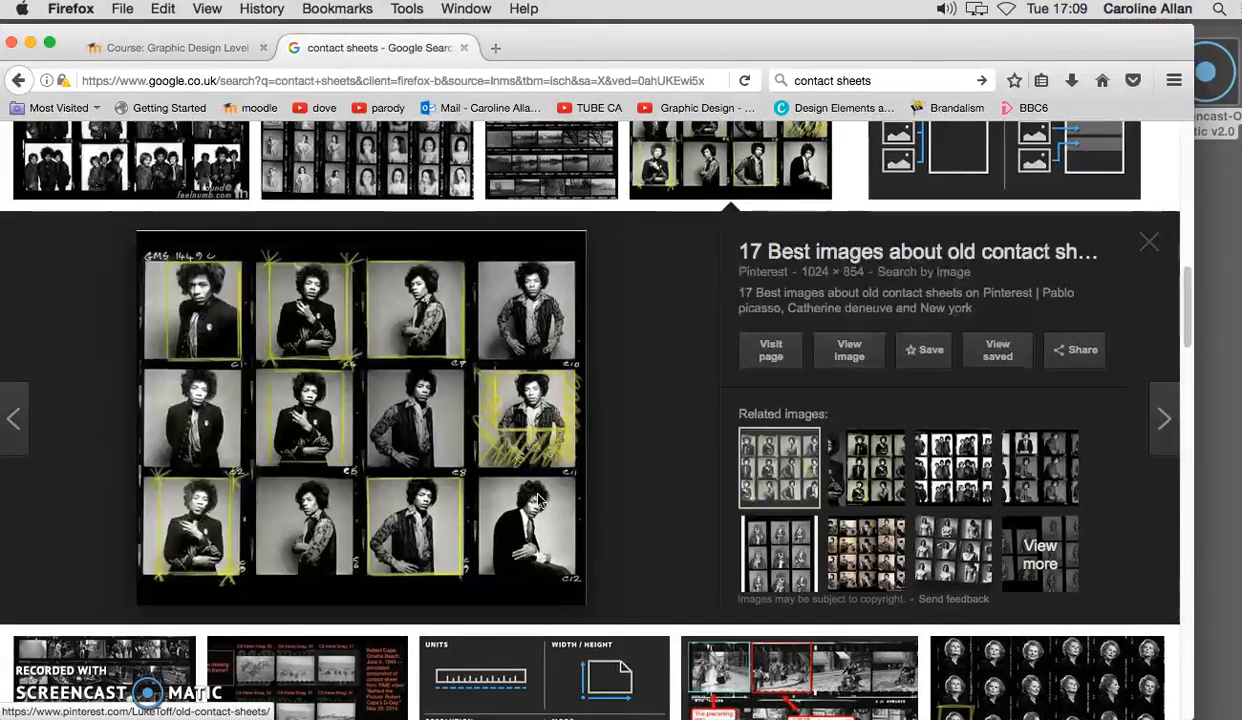
{"action": "scroll", "coordinate": [538, 500], "scroll_direction": "up", "scroll_amount": 3}
{"action": "scroll", "coordinate": [538, 500], "scroll_direction": "up", "scroll_amount": 4}
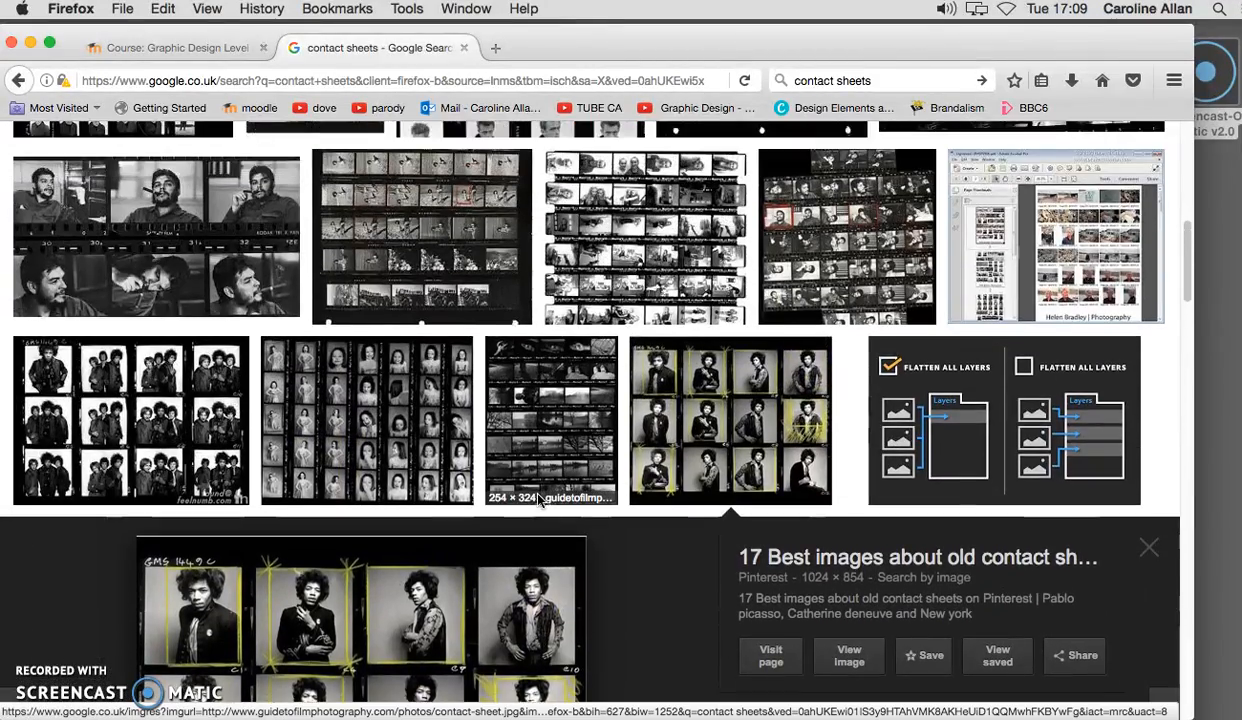
{"action": "scroll", "coordinate": [538, 500], "scroll_direction": "up", "scroll_amount": 6}
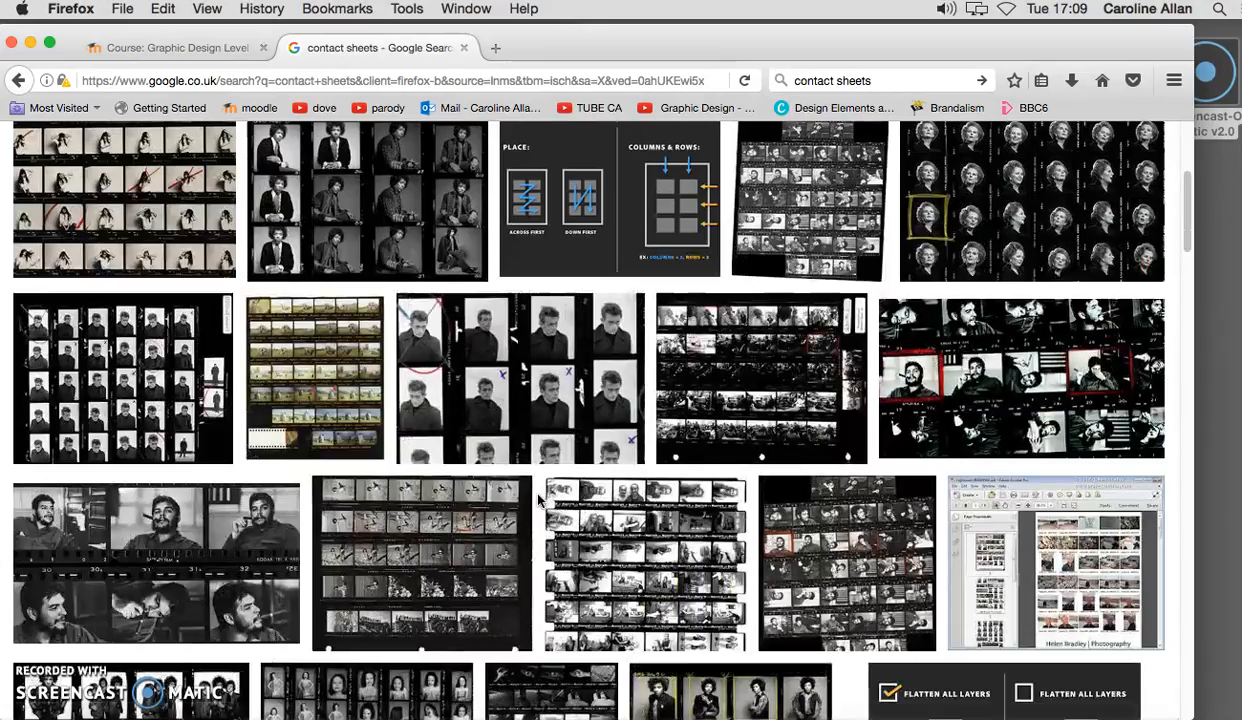
{"action": "scroll", "coordinate": [538, 500], "scroll_direction": "up", "scroll_amount": 2}
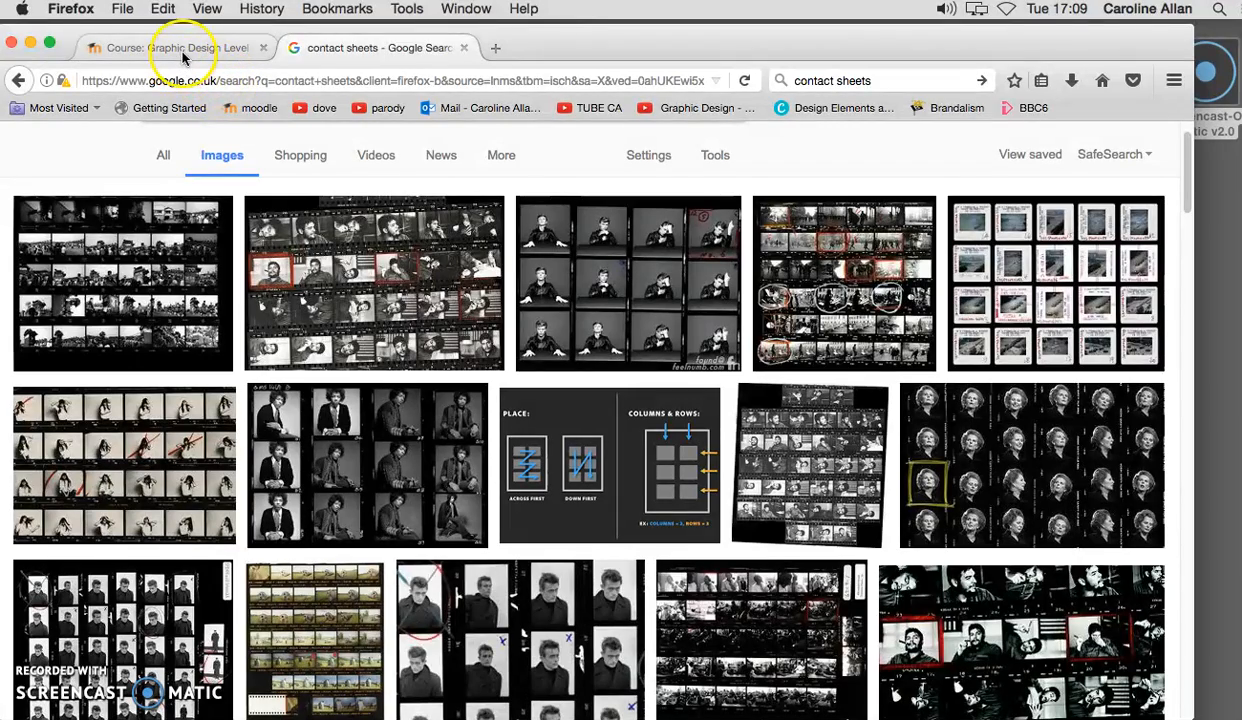
Switch to the contact sheet in Photoshop and extend the red brushed crop lines beyond the frame around the glass tower.
{"action": "left_click", "coordinate": [31, 43]}
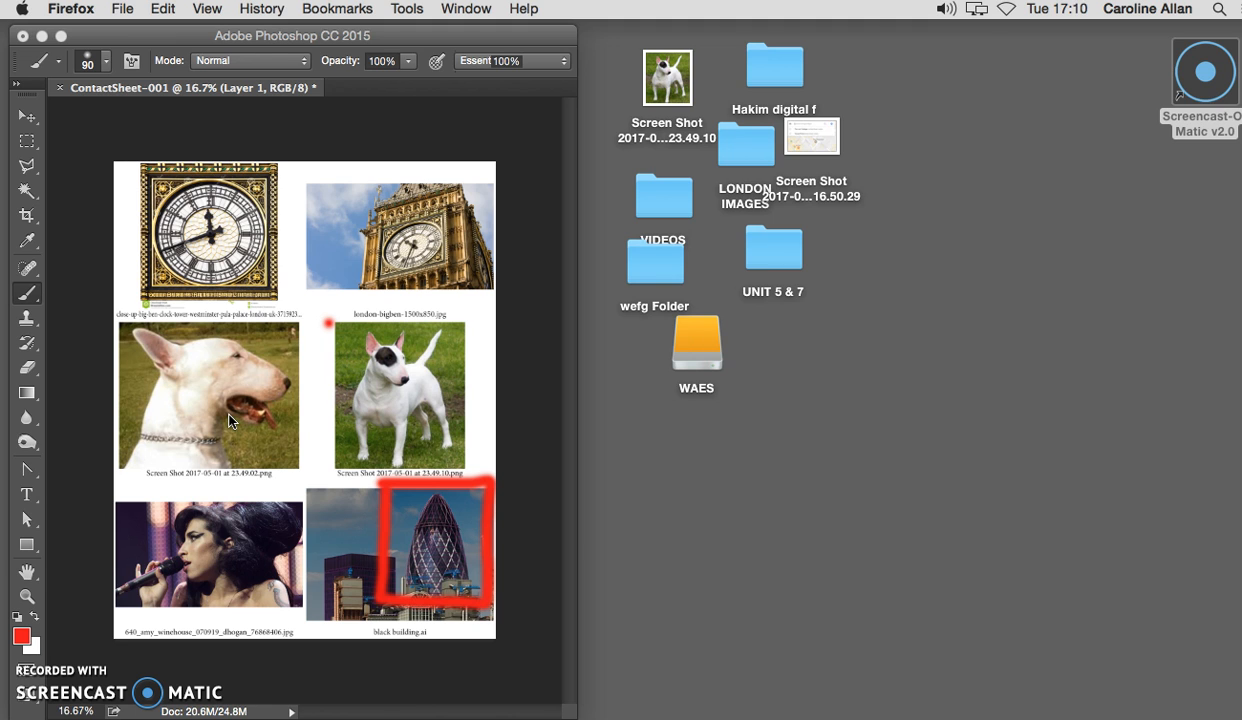
{"action": "left_click", "coordinate": [418, 505]}
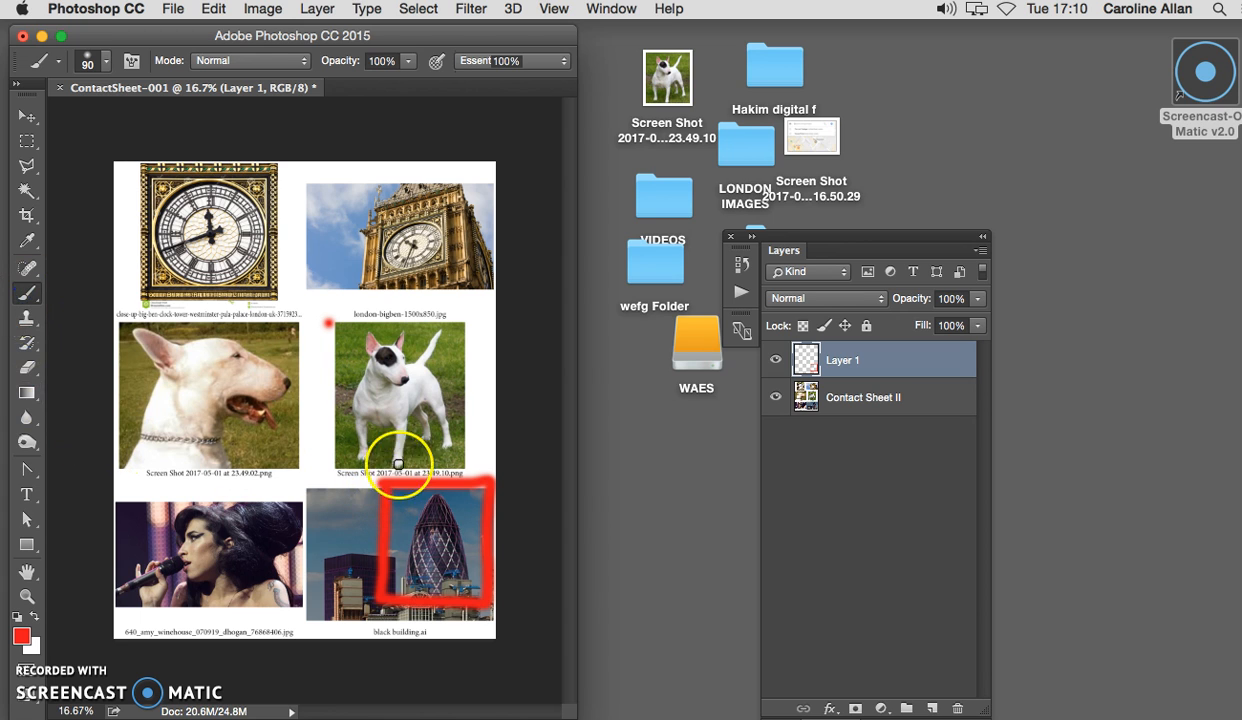
{"action": "left_click_drag", "start_coordinate": [388, 484], "coordinate": [386, 465]}
{"action": "left_click_drag", "start_coordinate": [486, 488], "coordinate": [488, 465]}
{"action": "left_click_drag", "start_coordinate": [384, 485], "coordinate": [363, 485]}
{"action": "left_click_drag", "start_coordinate": [481, 487], "coordinate": [504, 485]}
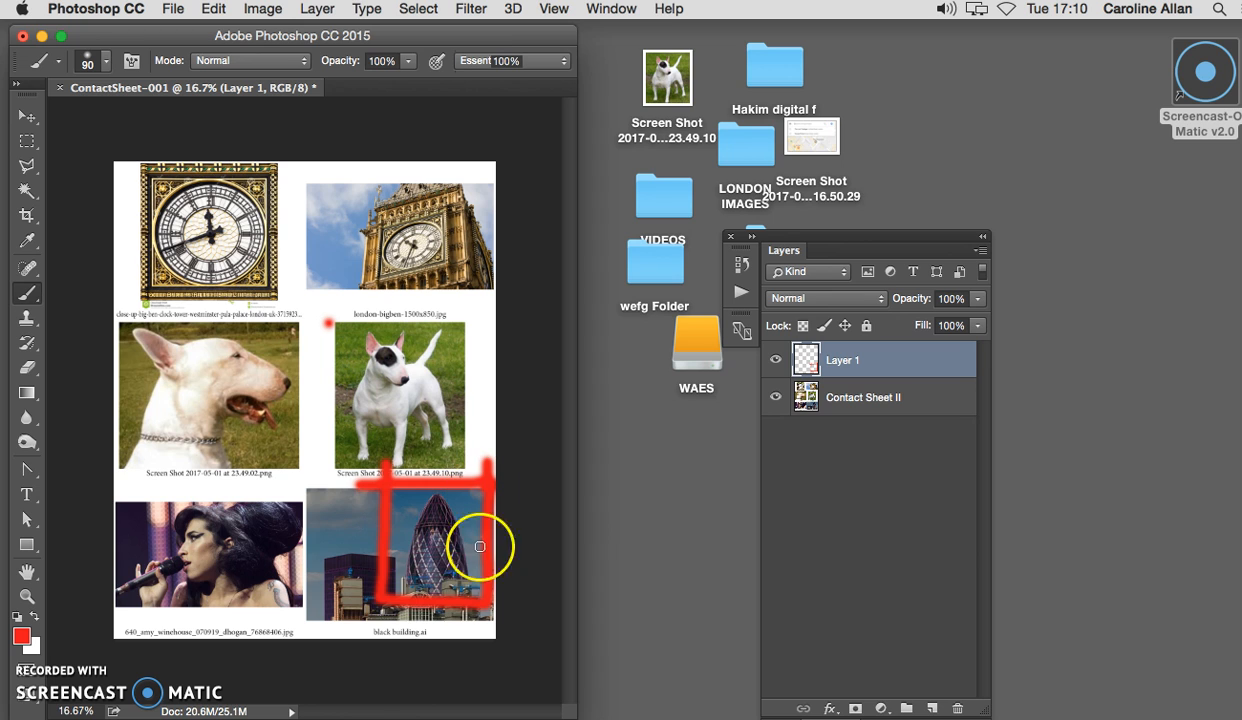
{"action": "left_click_drag", "start_coordinate": [485, 597], "coordinate": [341, 610]}
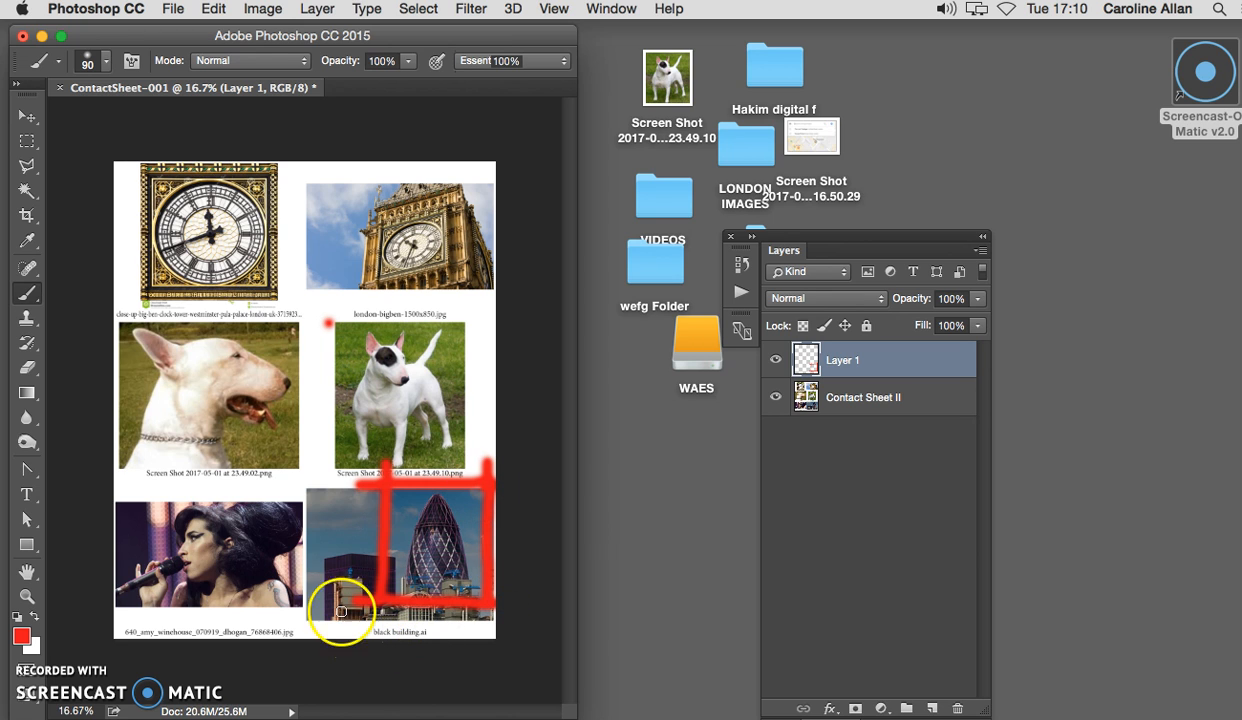
Paint large red crosses over the bull terrier head photo and the london-bigben-1500x850.jpg photo.
{"action": "left_click_drag", "start_coordinate": [270, 350], "coordinate": [135, 456]}
{"action": "left_click_drag", "start_coordinate": [150, 360], "coordinate": [293, 445]}
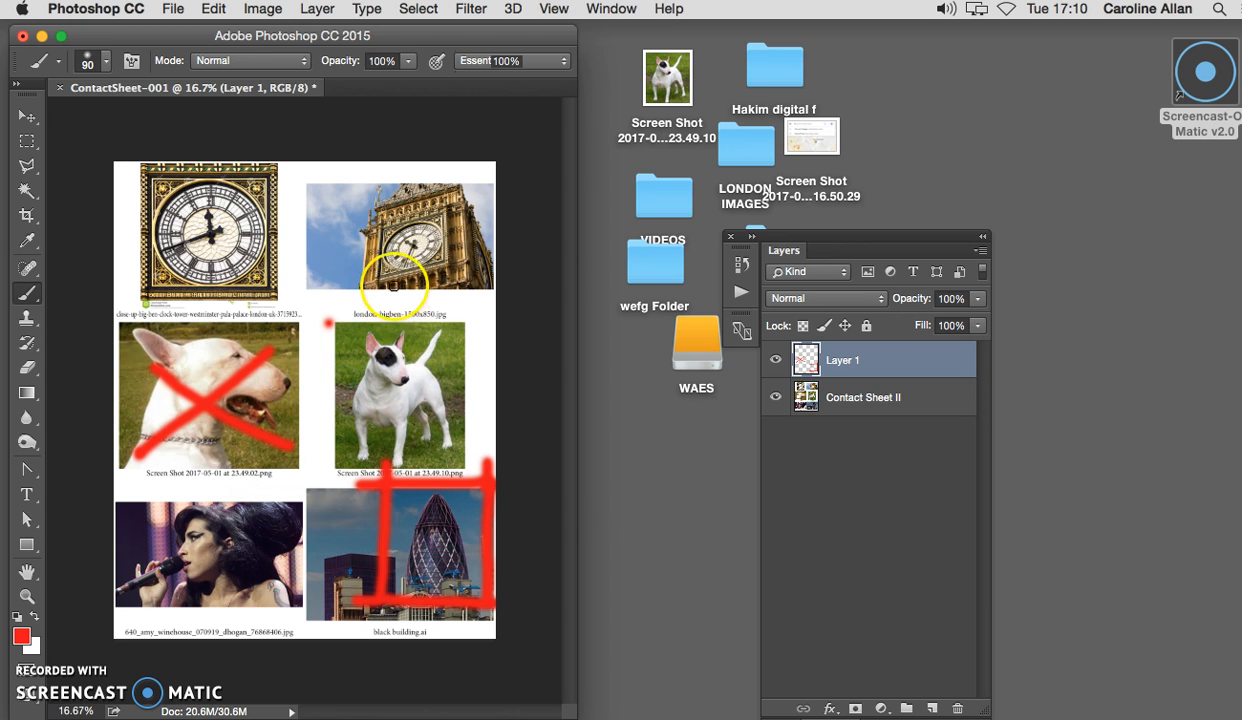
{"action": "left_click_drag", "start_coordinate": [368, 208], "coordinate": [477, 272]}
{"action": "left_click_drag", "start_coordinate": [385, 285], "coordinate": [492, 212]}
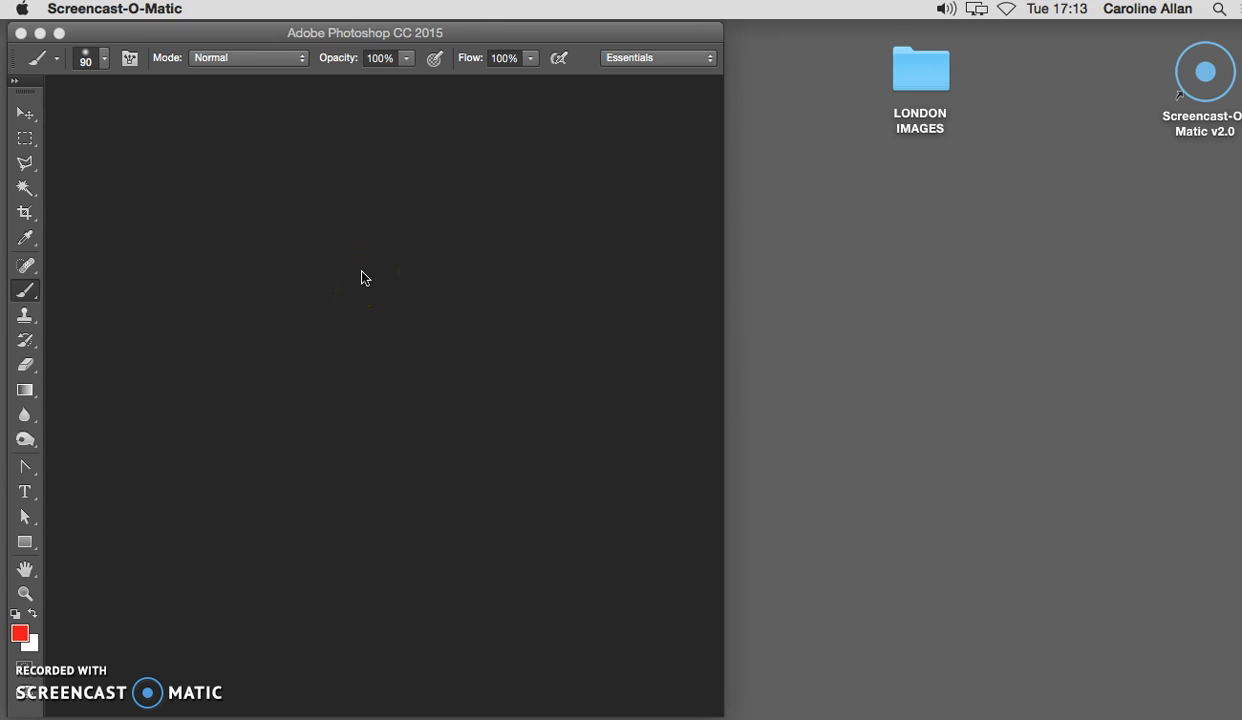
Open the LONDON IMAGES folder on the desktop, look through its image files and close it again.
{"action": "left_click", "coordinate": [203, 30]}
{"action": "left_click_drag", "start_coordinate": [910, 85], "coordinate": [844, 86]}
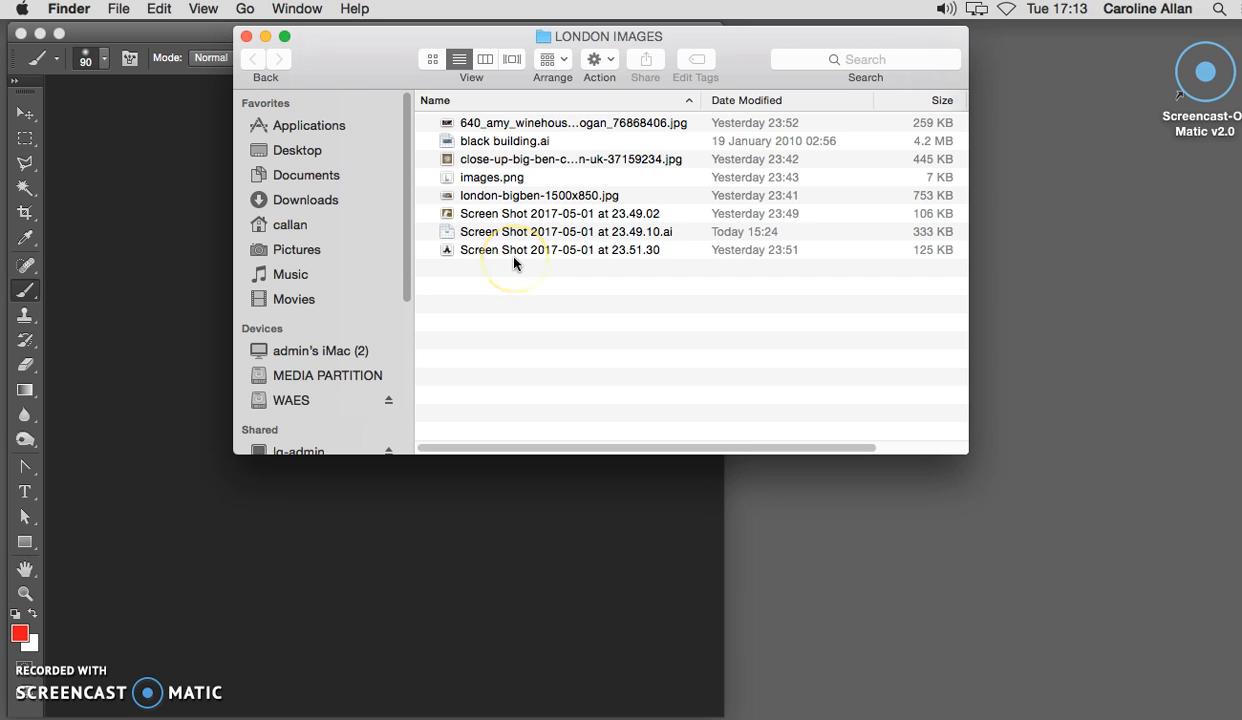
{"action": "left_click", "coordinate": [489, 250]}
{"action": "left_click", "coordinate": [488, 230]}
{"action": "left_click", "coordinate": [488, 215]}
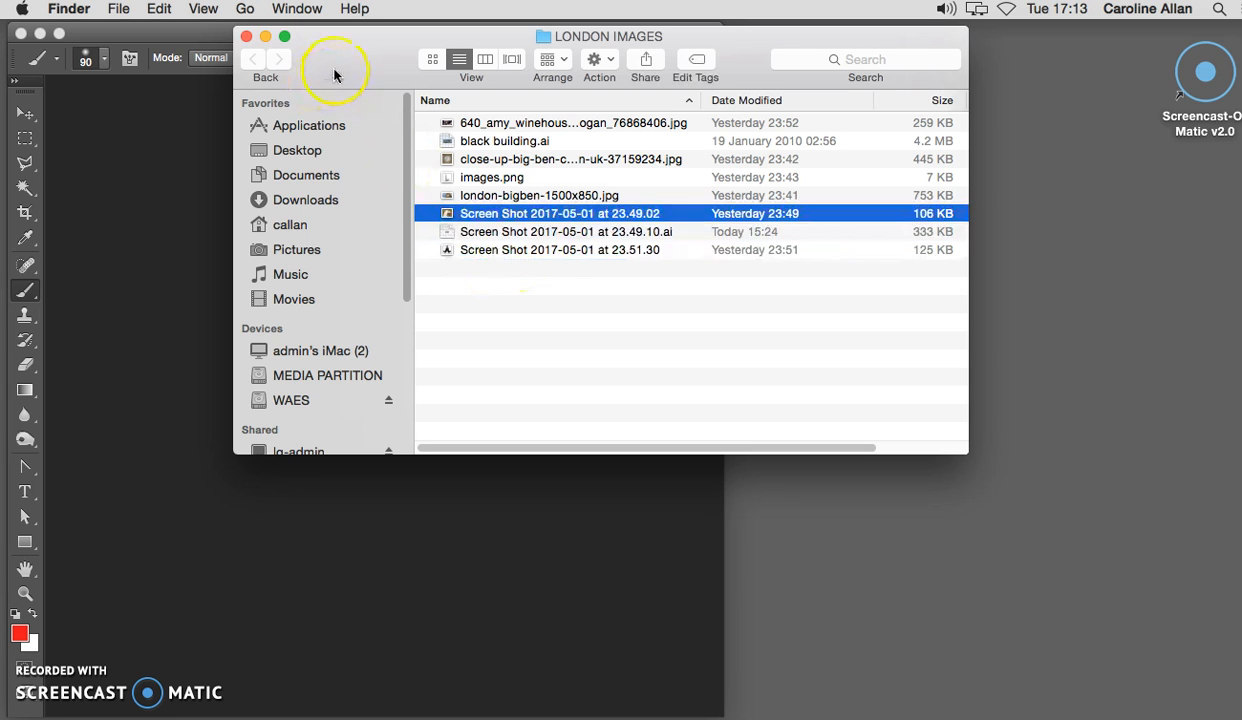
{"action": "left_click", "coordinate": [247, 36]}
{"action": "left_click", "coordinate": [845, 92]}
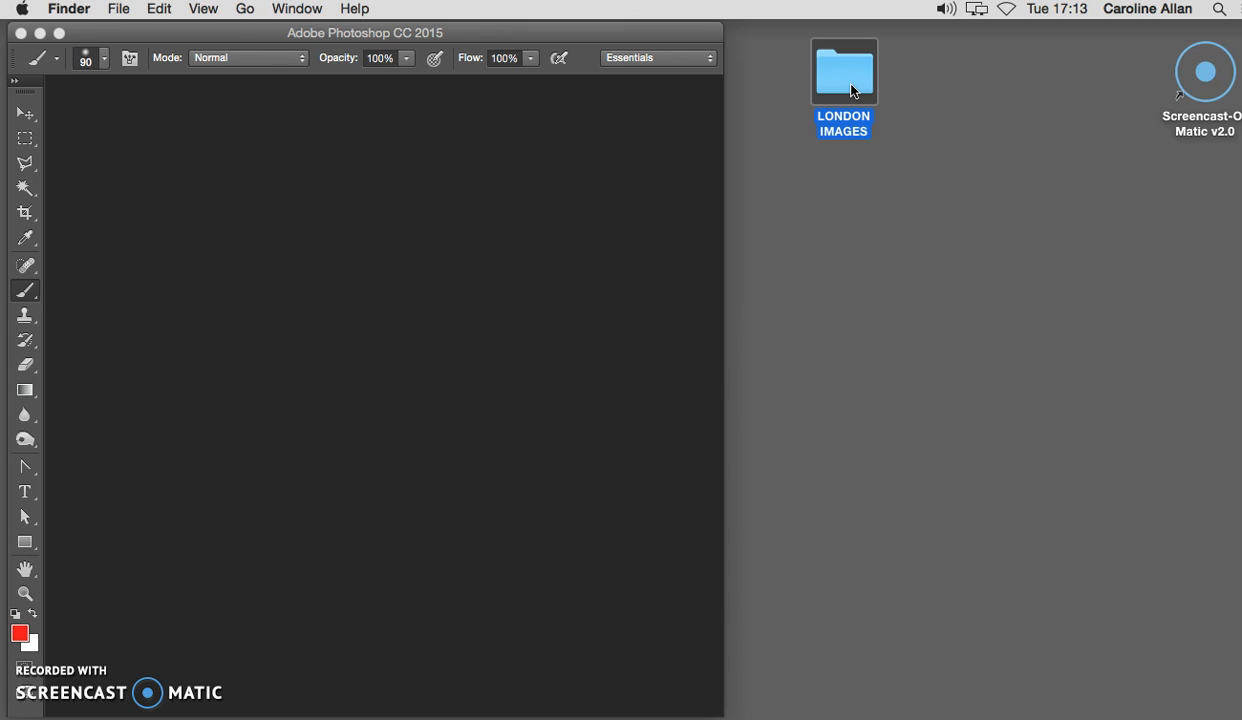
Switch to Photoshop and start the Contact Sheet II automation.
{"action": "left_click_drag", "start_coordinate": [851, 90], "coordinate": [279, 134]}
{"action": "left_click", "coordinate": [172, 8]}
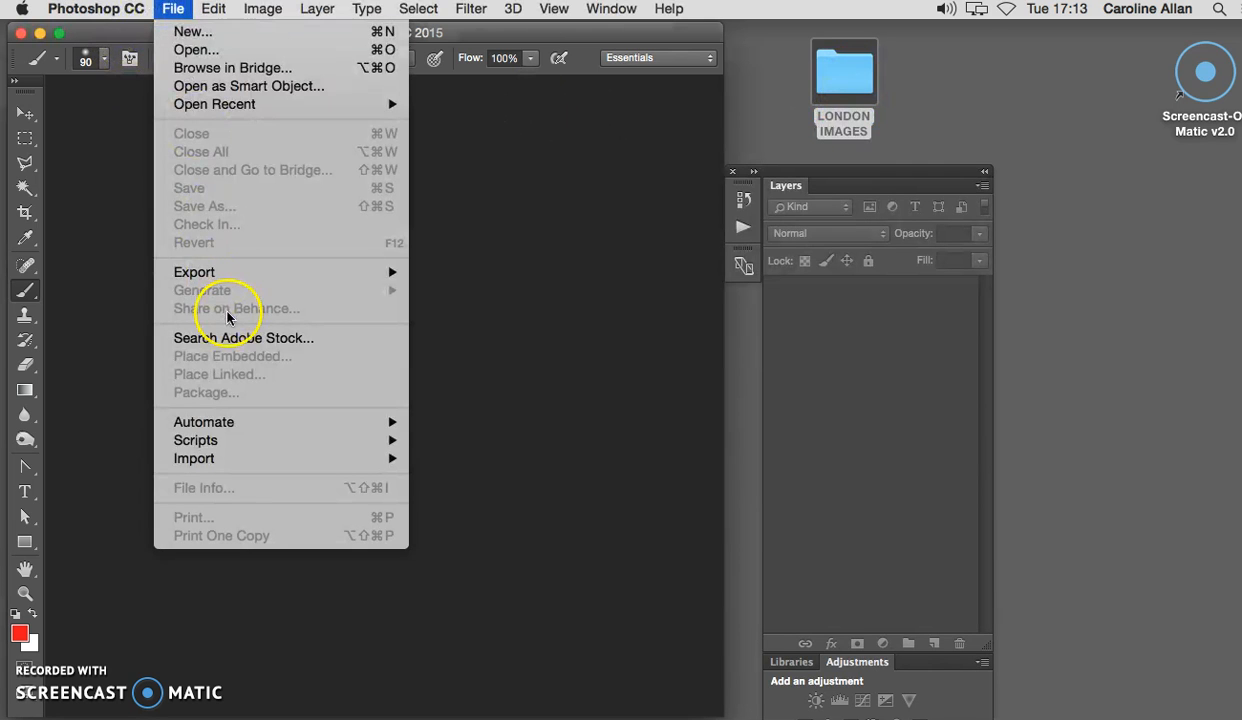
{"action": "mouse_move", "coordinate": [232, 432]}
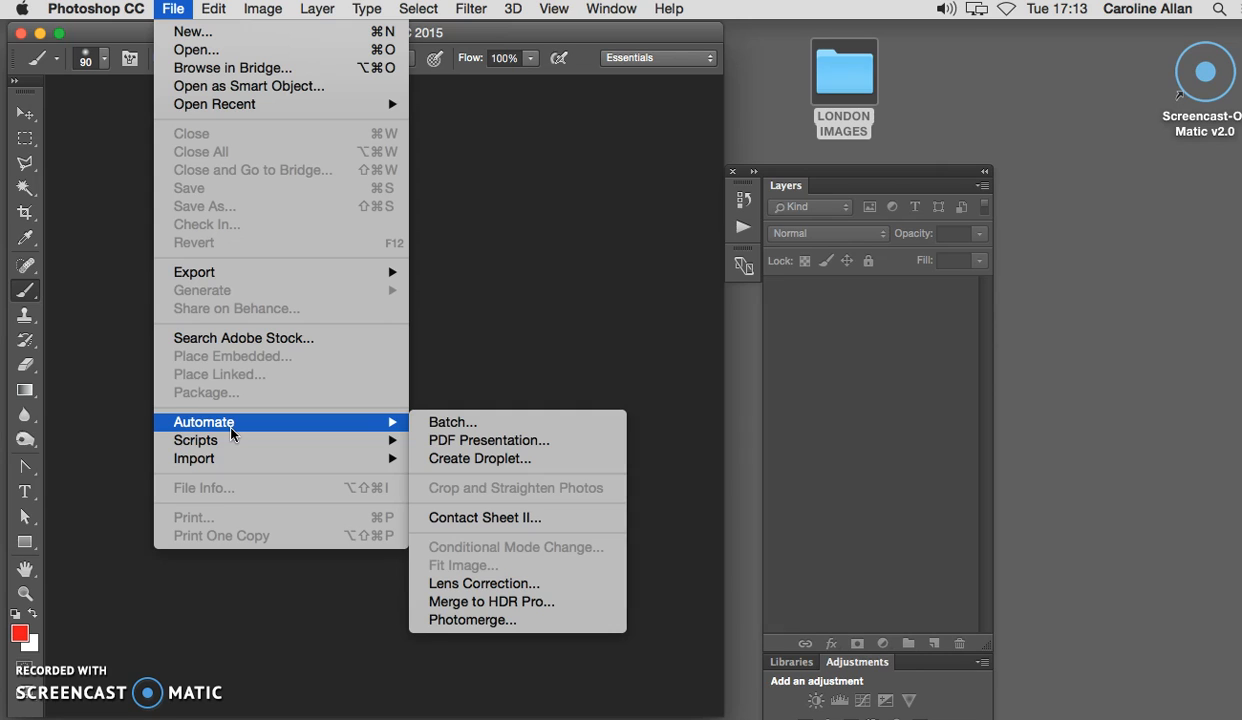
{"action": "left_click", "coordinate": [249, 432]}
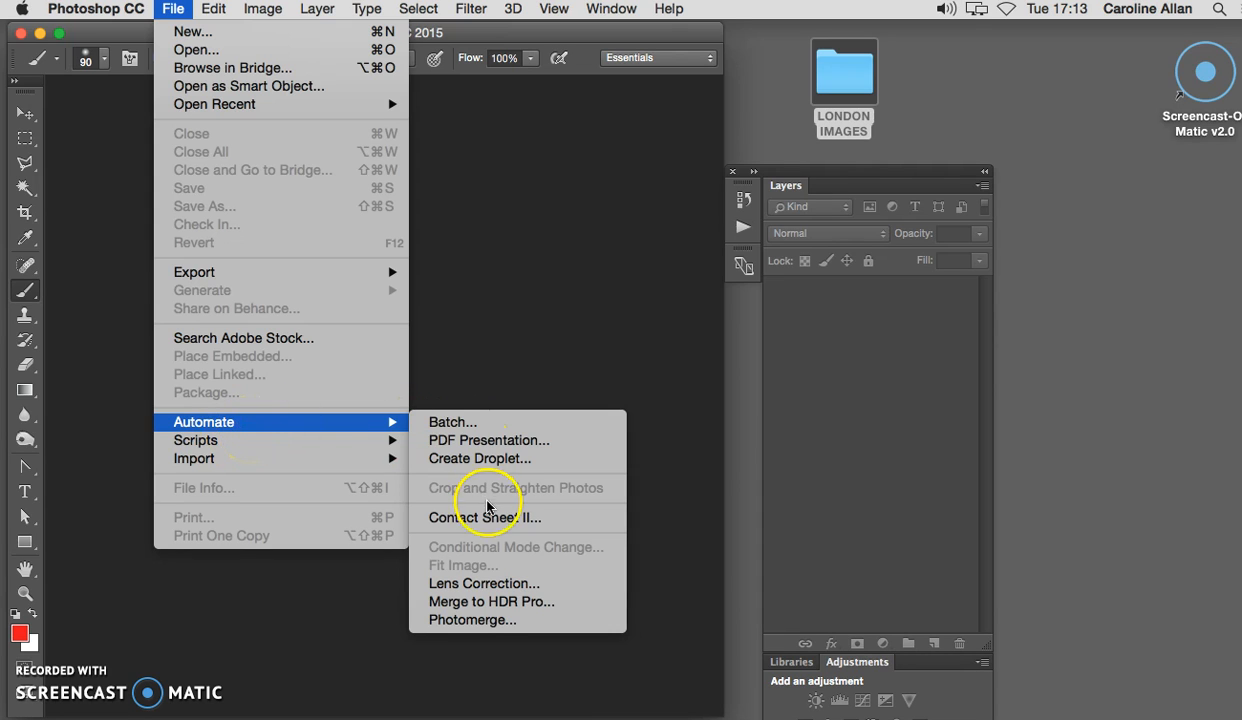
{"action": "left_click", "coordinate": [502, 523]}
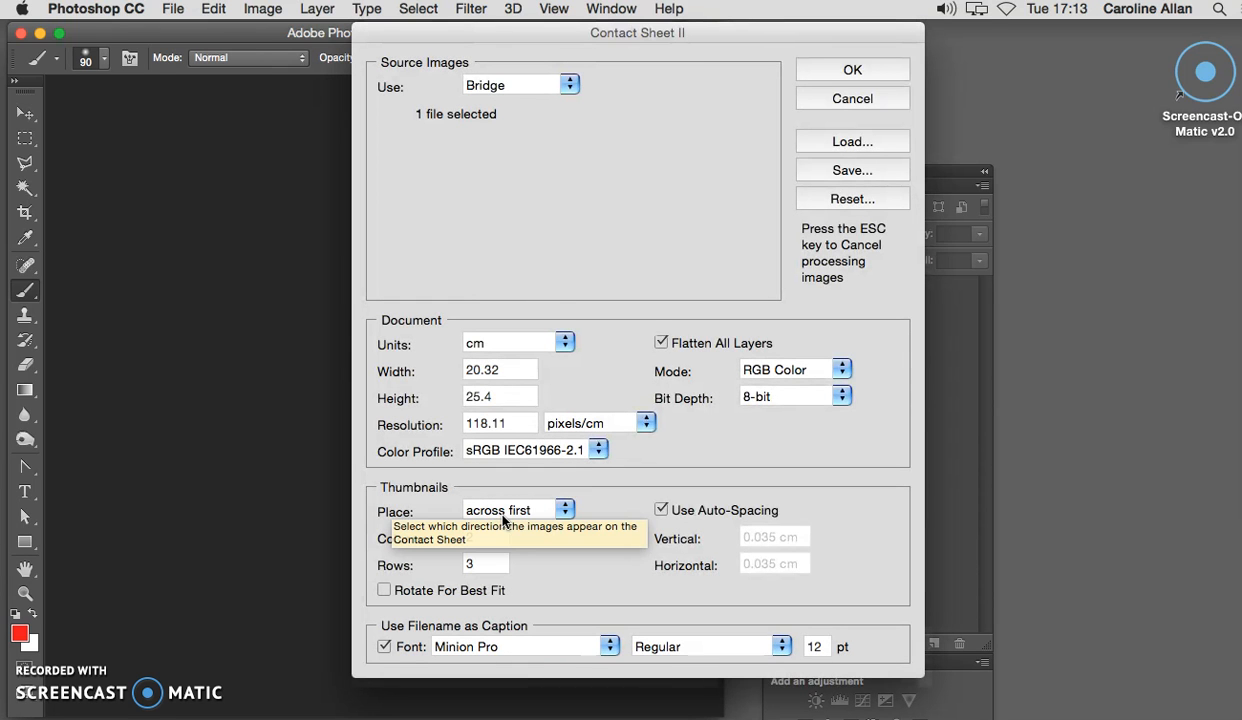
Use a folder as the source for the contact sheet and choose LONDON IMAGES on the desktop.
{"action": "left_click", "coordinate": [562, 300]}
{"action": "left_click_drag", "start_coordinate": [590, 37], "coordinate": [309, 49]}
{"action": "left_click", "coordinate": [352, 99]}
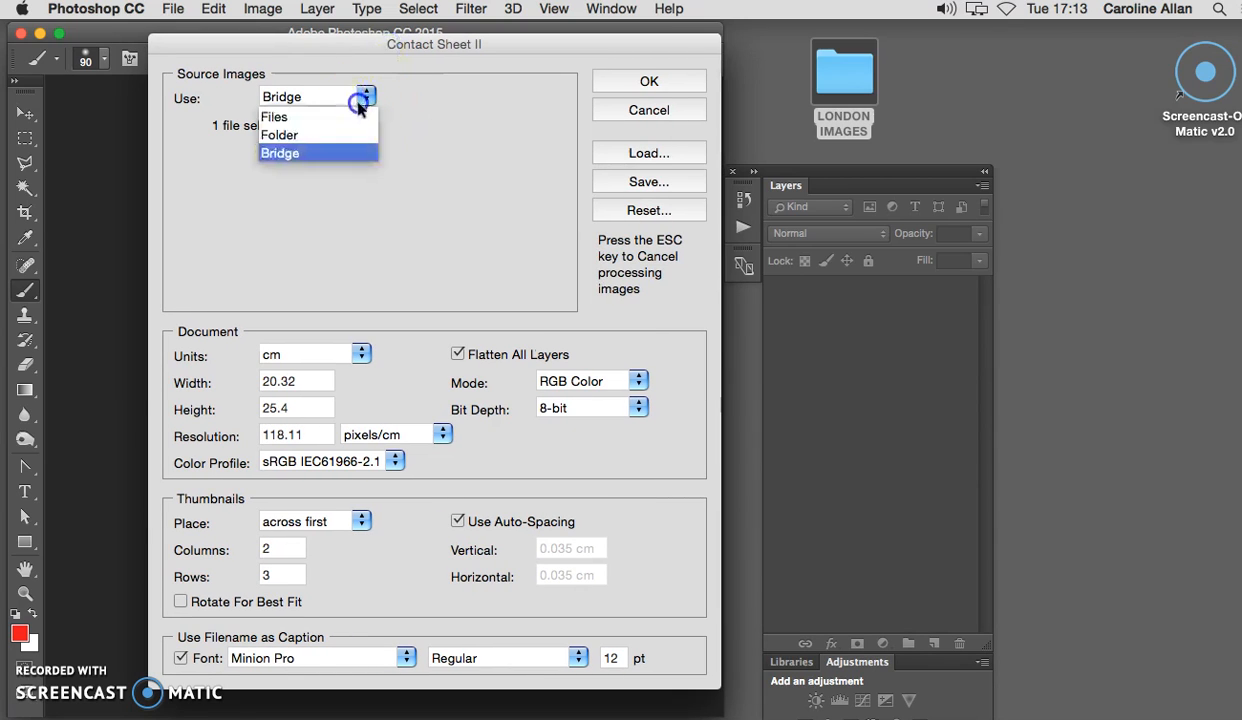
{"action": "left_click", "coordinate": [290, 135]}
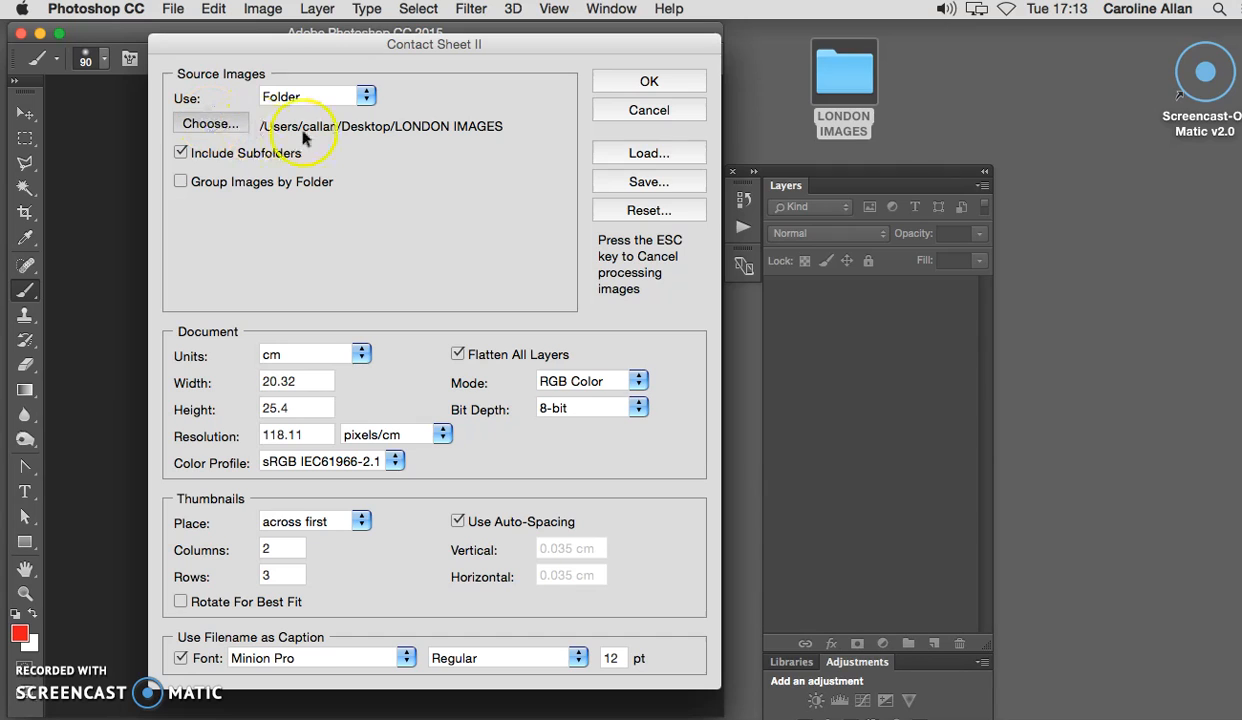
{"action": "left_click", "coordinate": [210, 123]}
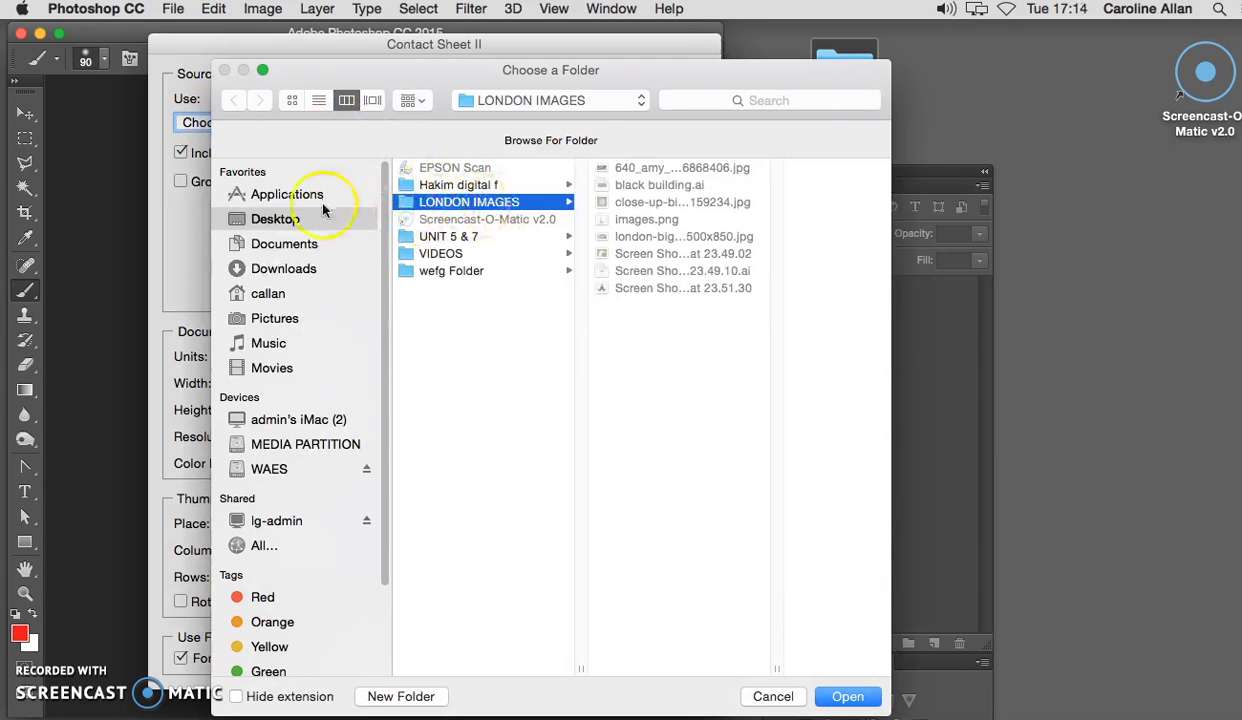
{"action": "left_click", "coordinate": [848, 697]}
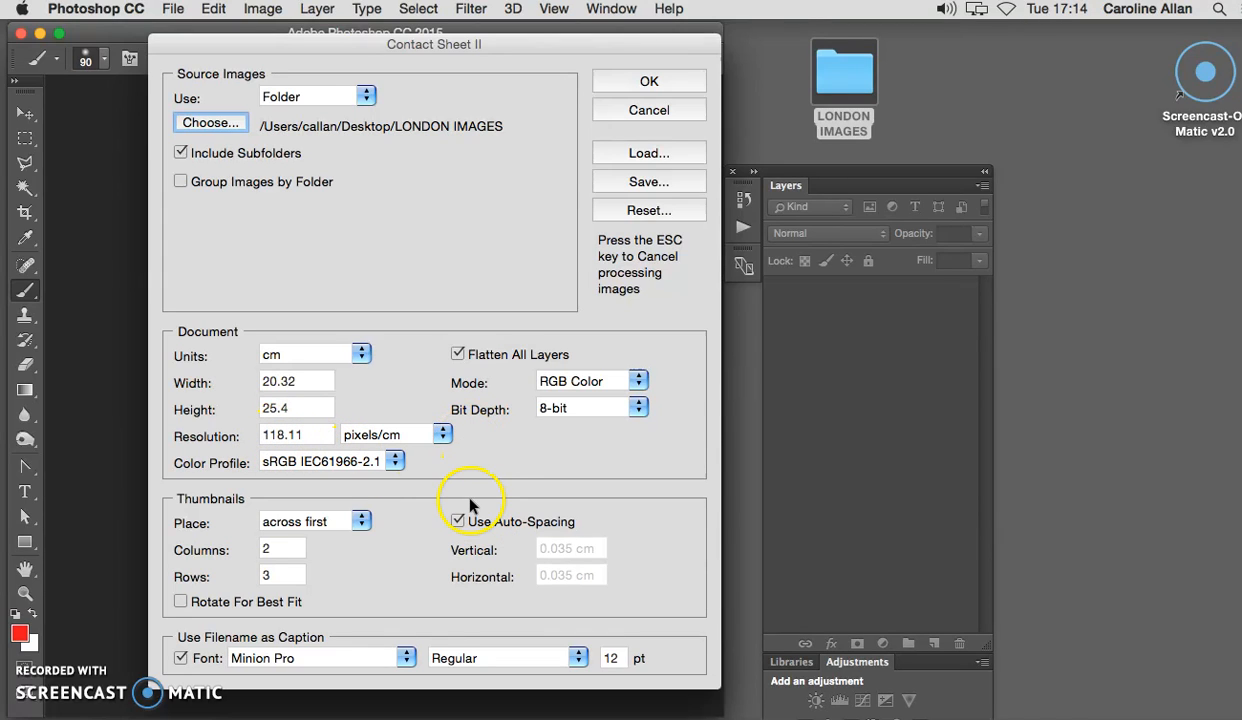
Set the thumbnail layout to 4 rows with 2 columns.
{"action": "left_click", "coordinate": [266, 573]}
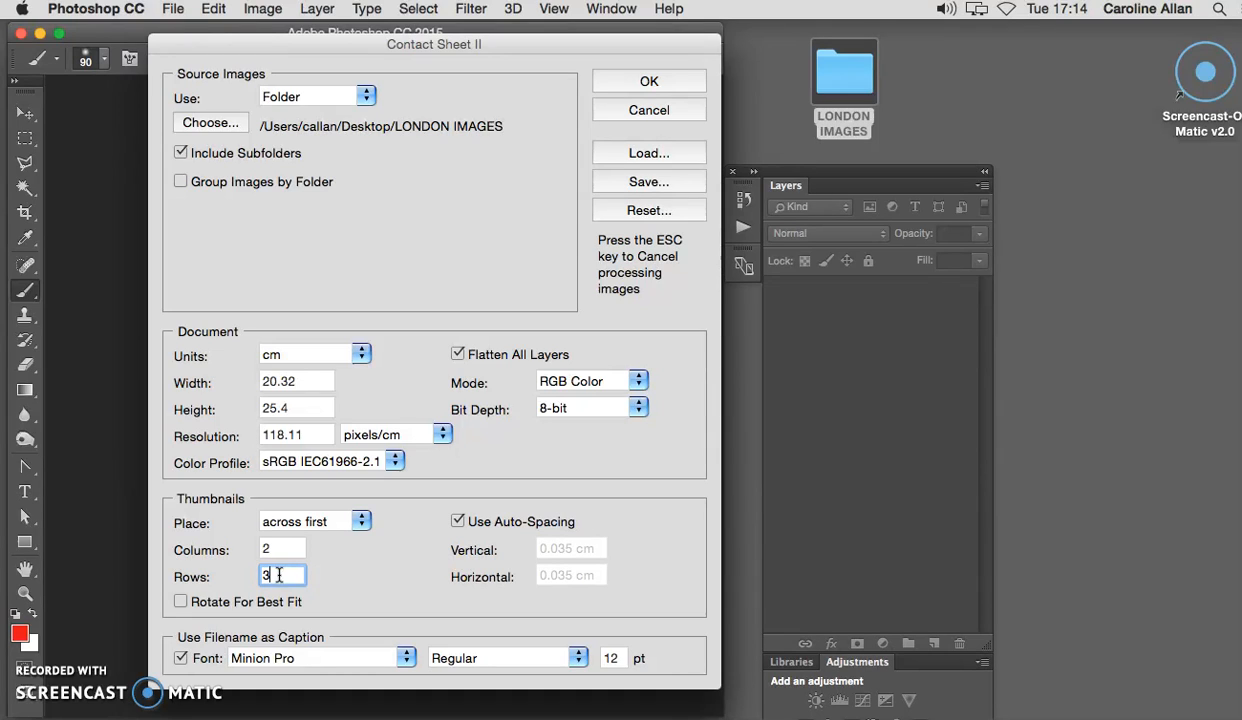
{"action": "double_click", "coordinate": [266, 548]}
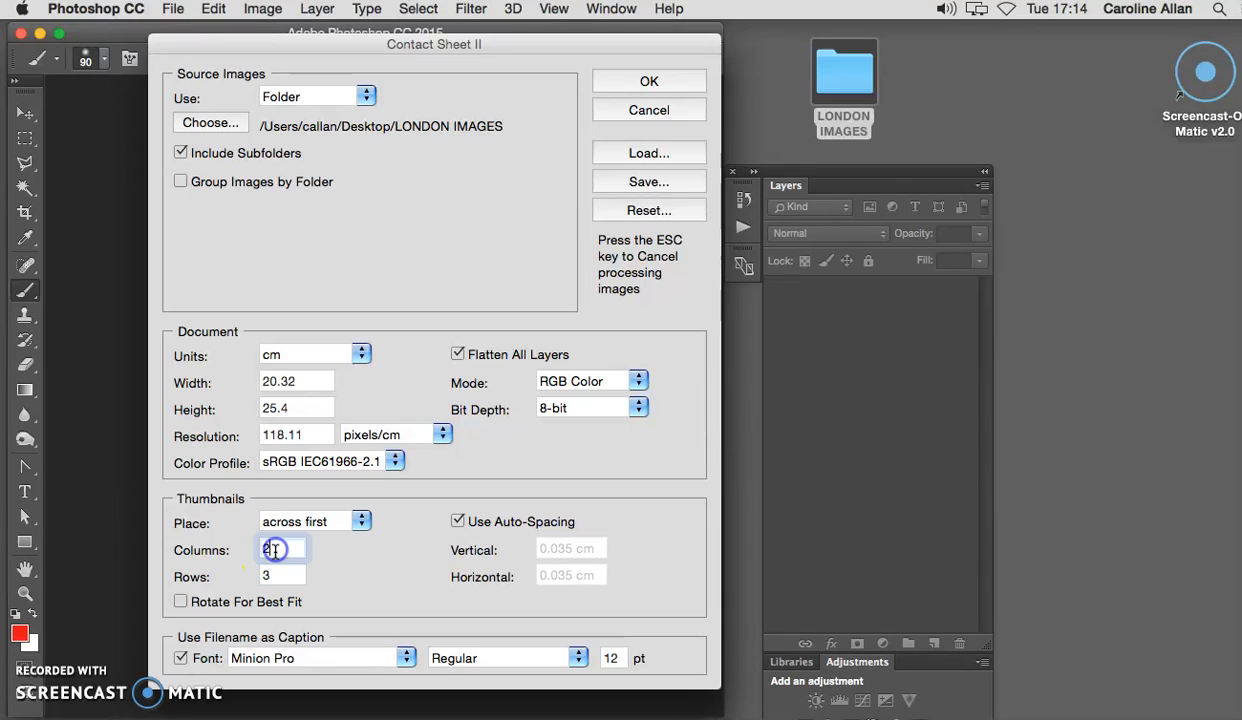
{"action": "double_click", "coordinate": [276, 575]}
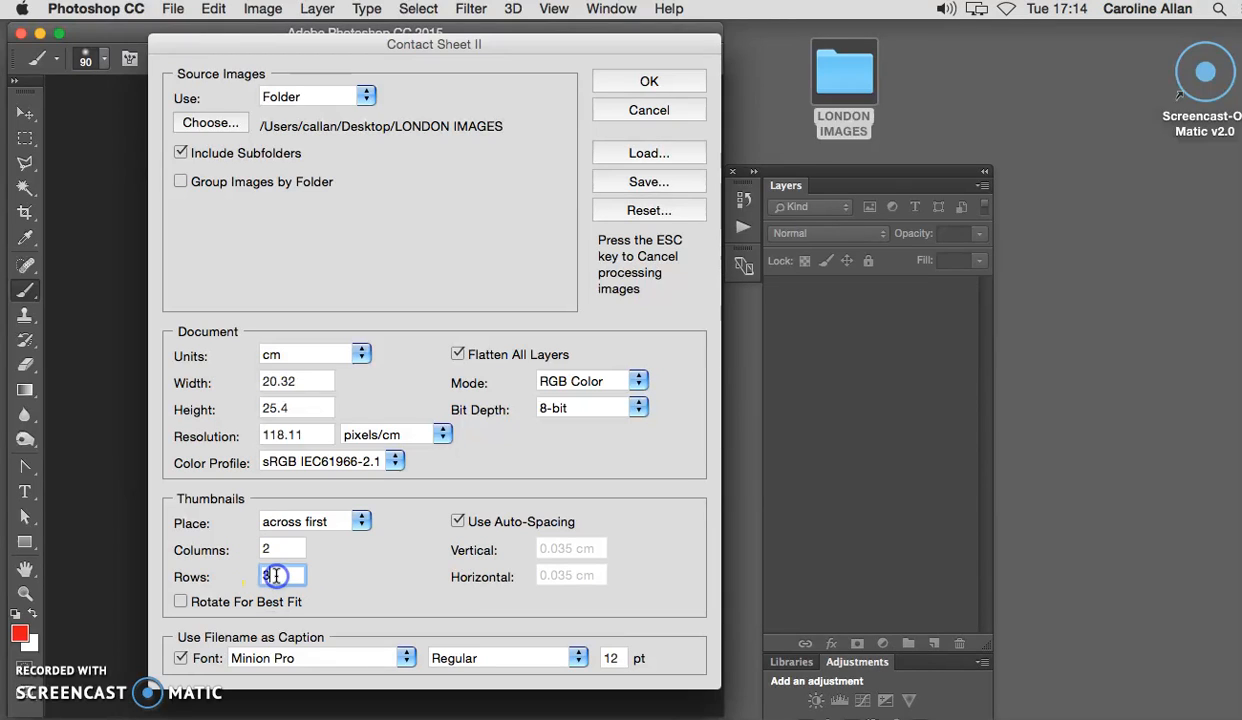
{"action": "type", "text": "4"}
{"action": "double_click", "coordinate": [278, 550]}
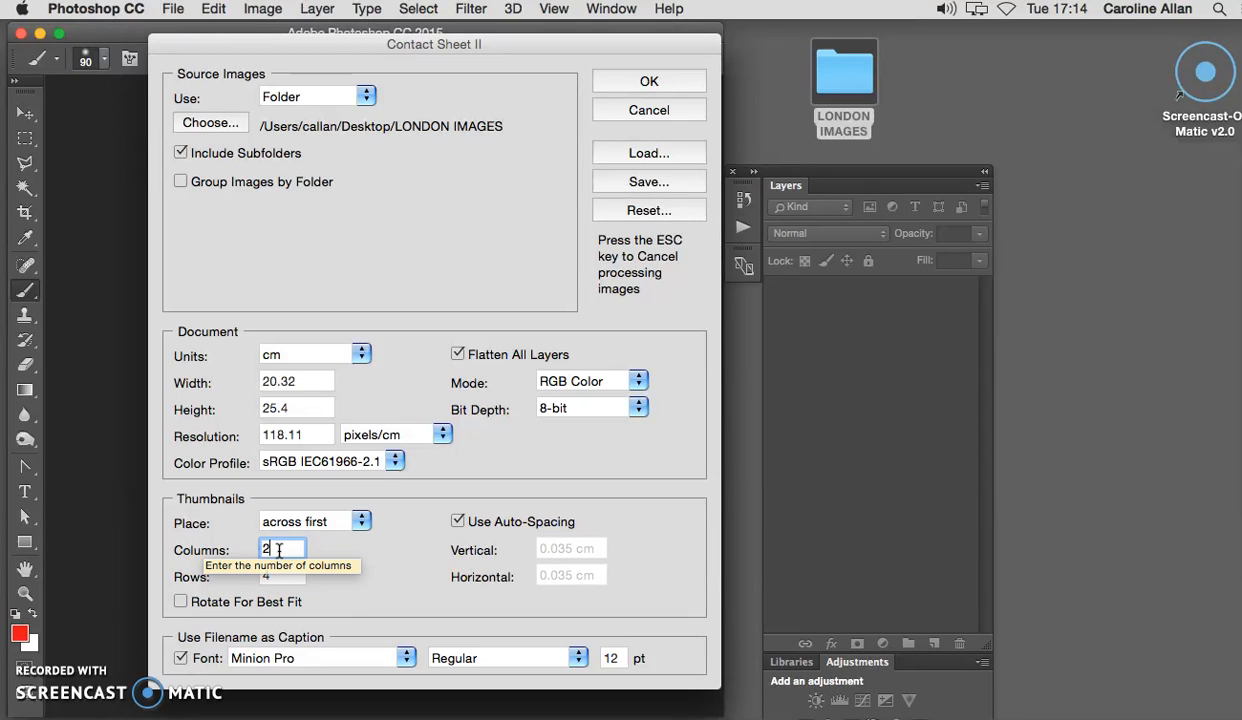
{"action": "double_click", "coordinate": [279, 552]}
{"action": "double_click", "coordinate": [279, 576]}
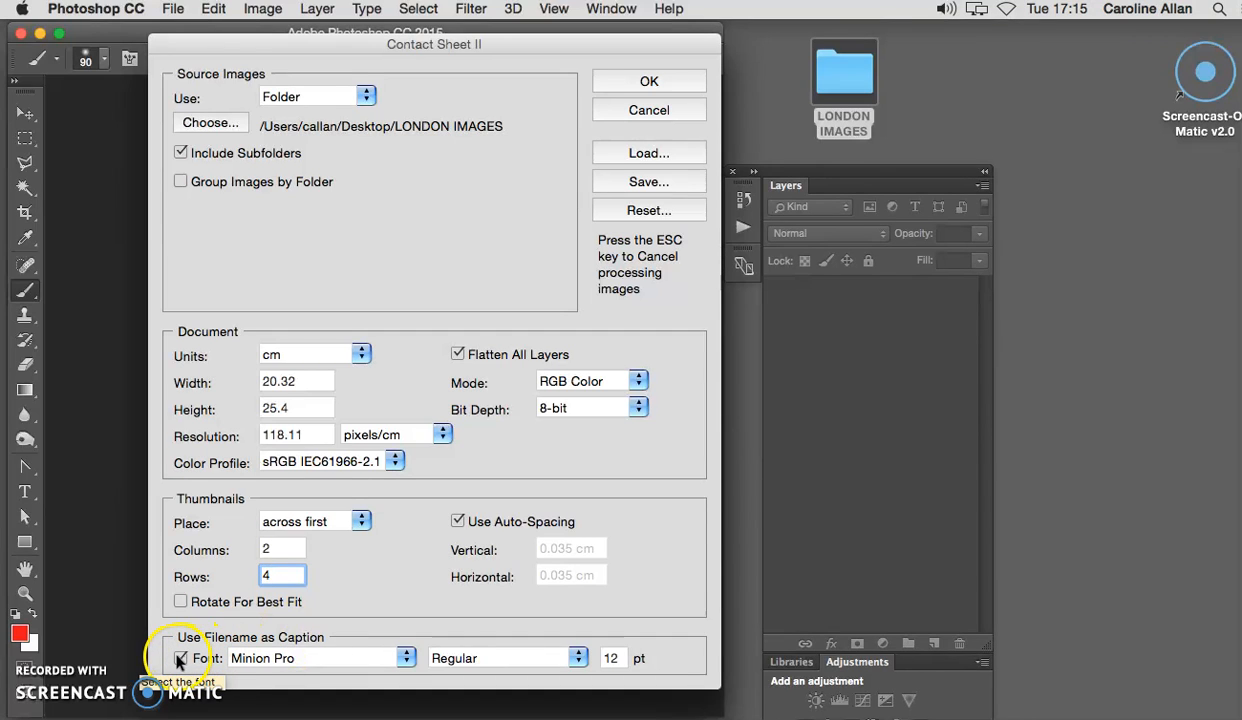
Open the LONDON IMAGES folder to check its files, close it and return to the Contact Sheet II dialog.
{"action": "left_click", "coordinate": [845, 86]}
{"action": "left_click", "coordinate": [845, 86]}
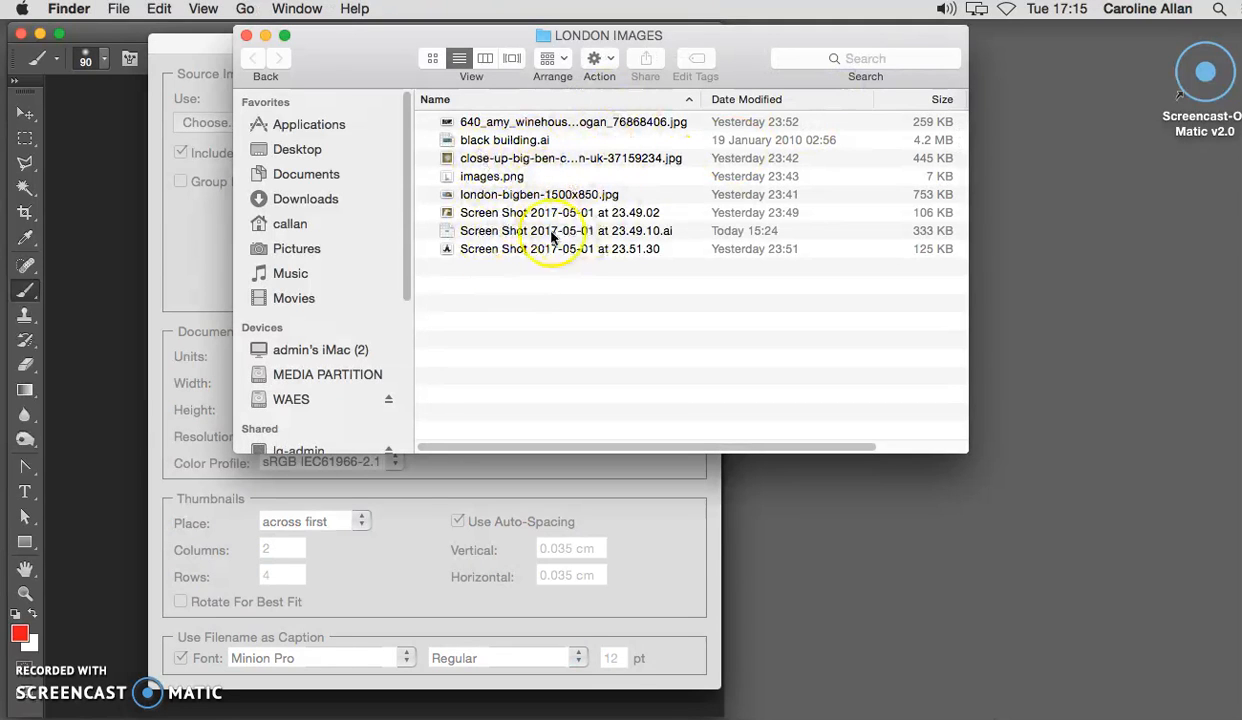
{"action": "left_click", "coordinate": [248, 36]}
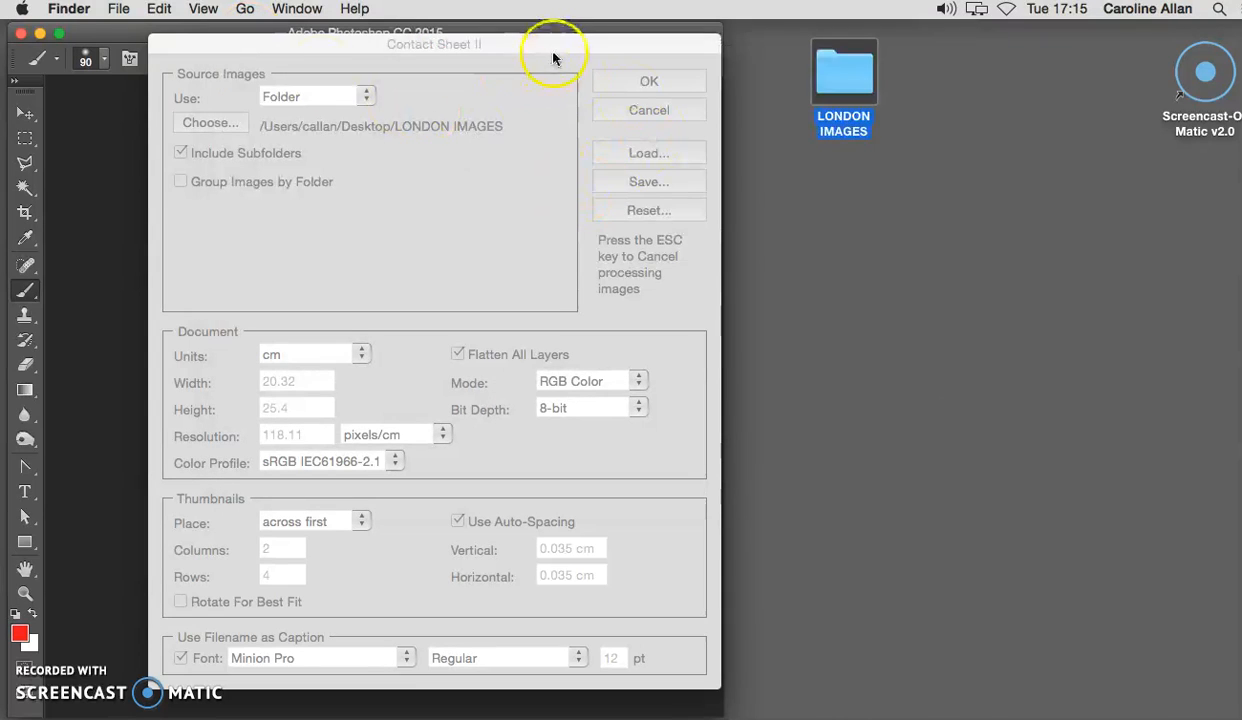
{"action": "left_click", "coordinate": [554, 51]}
{"action": "left_click", "coordinate": [614, 50]}
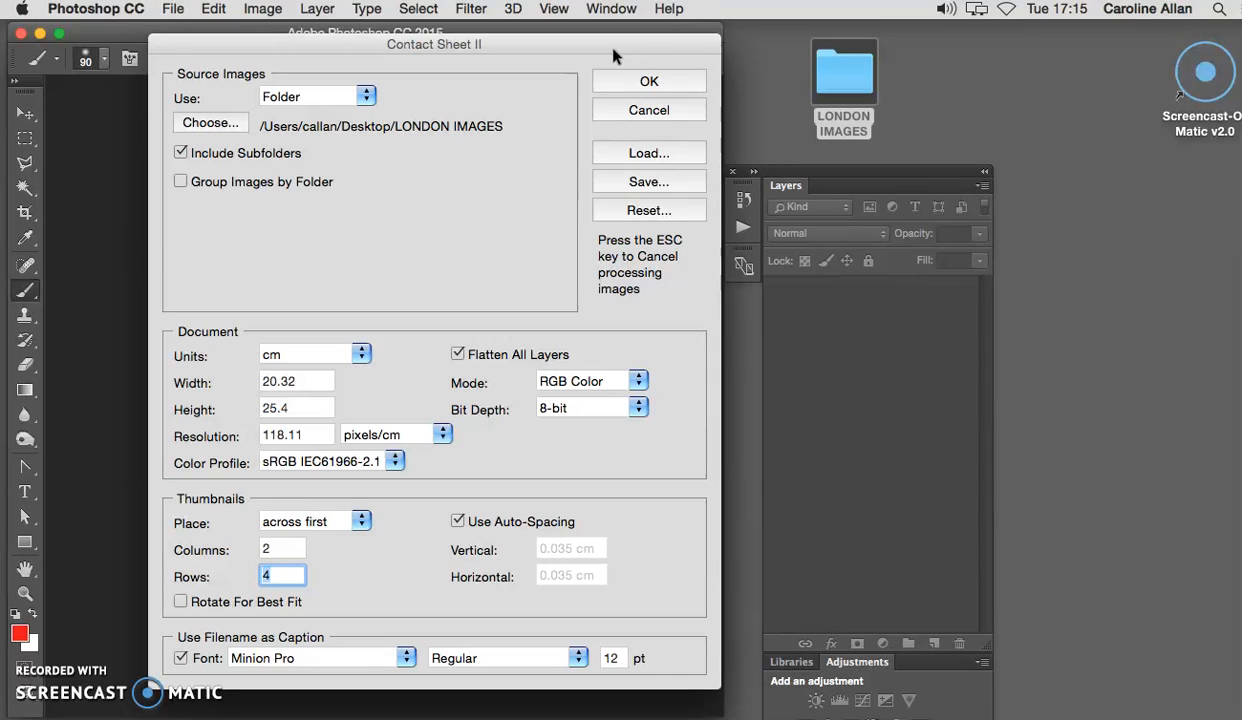
Generate the contact sheet from the LONDON IMAGES folder with the current settings.
{"action": "left_click", "coordinate": [638, 214]}
{"action": "left_click", "coordinate": [641, 79]}
{"action": "left_click", "coordinate": [647, 84]}
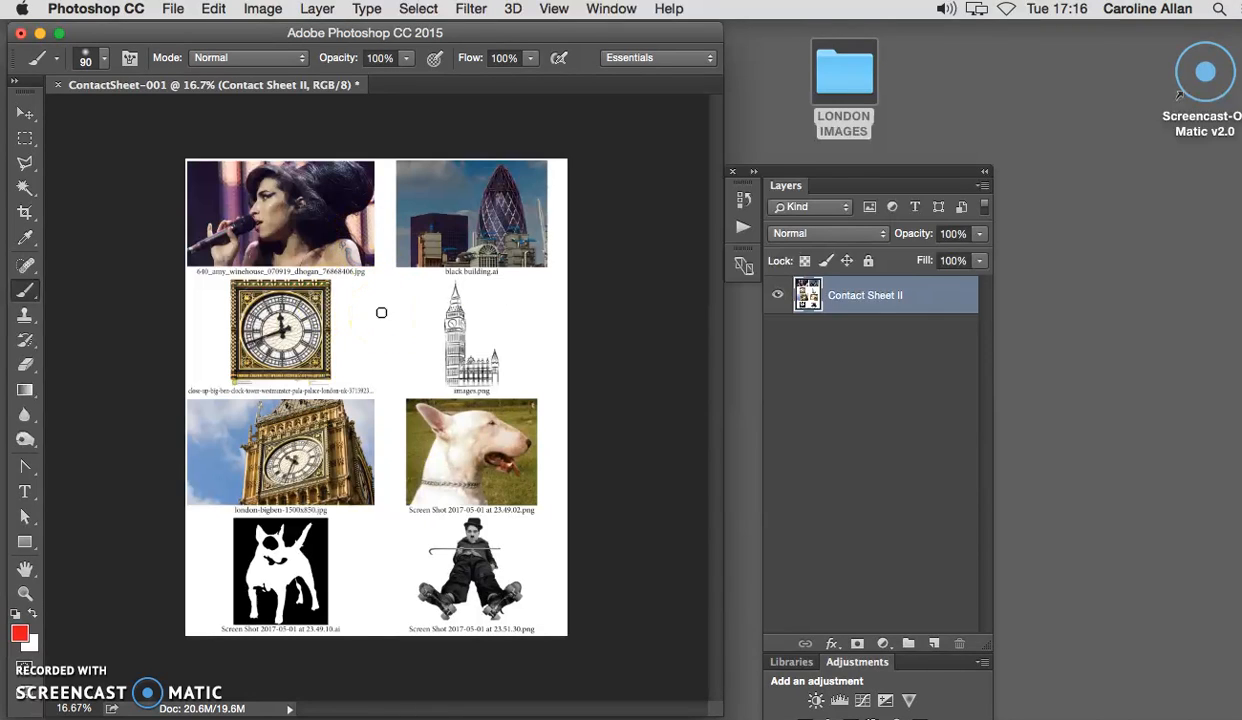
Open the LONDON IMAGES folder beside the contact sheet, compare the file order with the thumbnails and close the folder.
{"action": "double_click", "coordinate": [846, 75]}
{"action": "left_click_drag", "start_coordinate": [422, 47], "coordinate": [965, 81]}
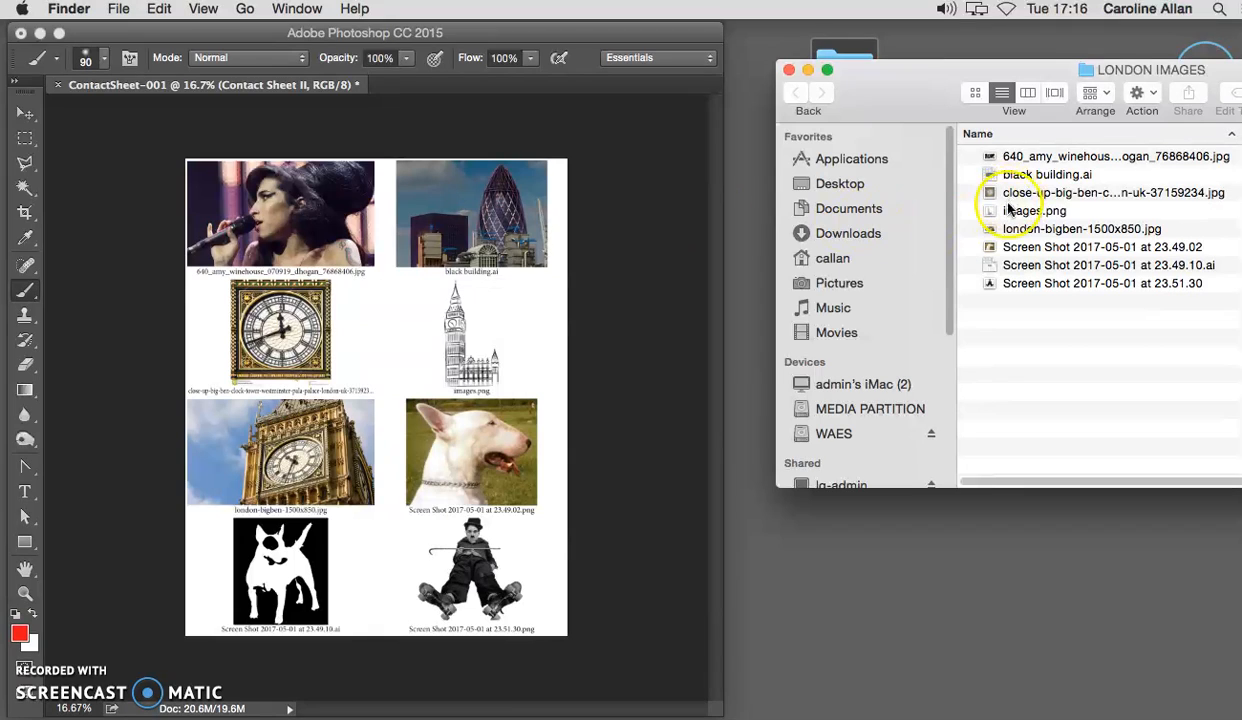
{"action": "left_click", "coordinate": [791, 72]}
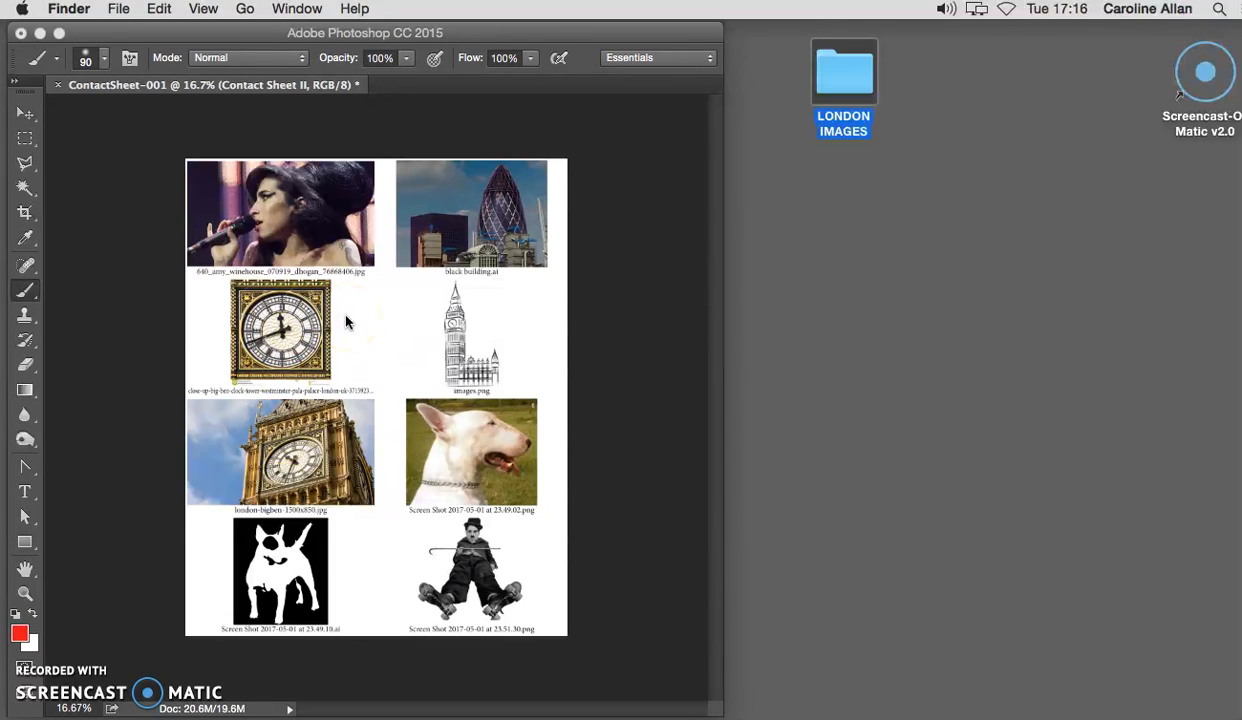
Close the ContactSheet-001 document.
{"action": "left_click", "coordinate": [56, 86]}
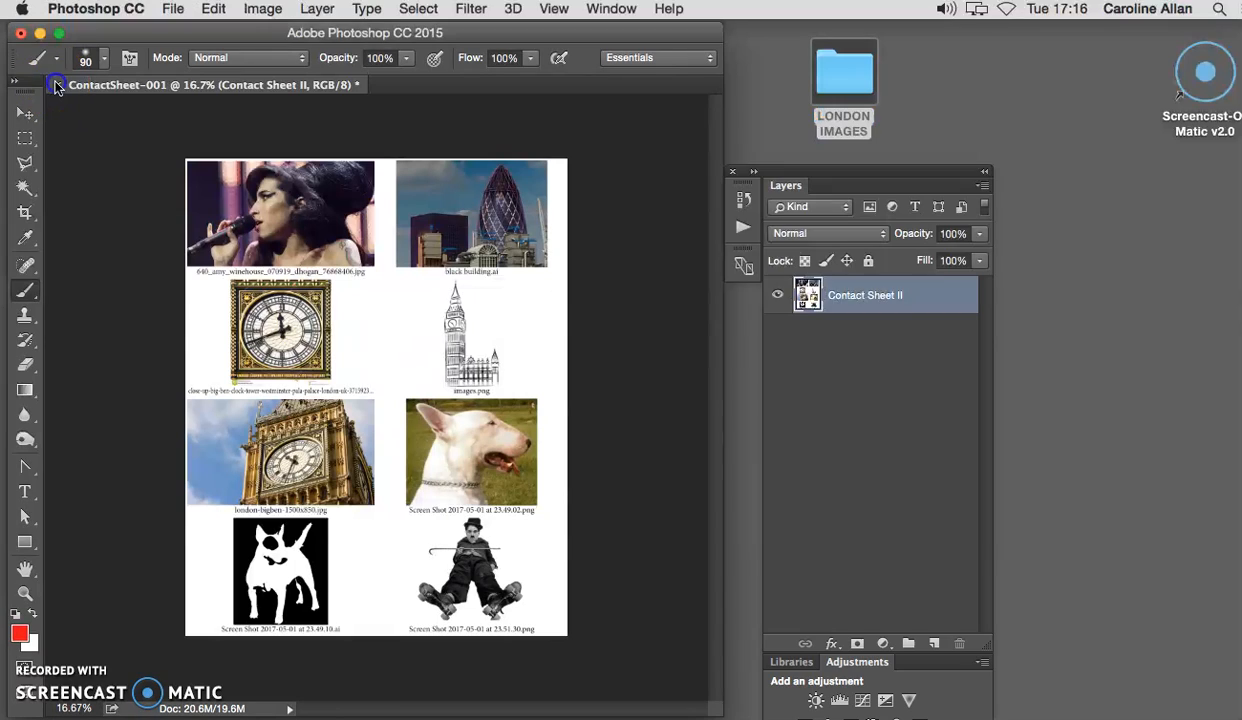
{"action": "left_click", "coordinate": [58, 84]}
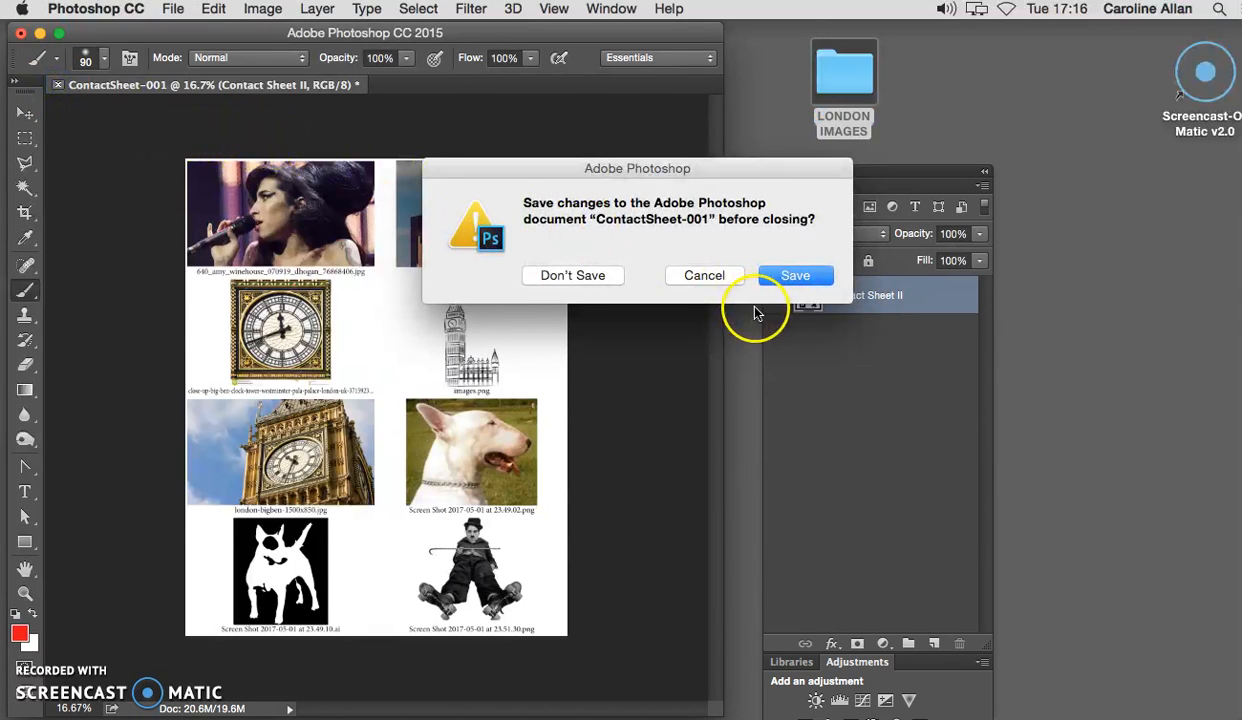
{"action": "left_click", "coordinate": [800, 276]}
Open the LONDON IMAGES folder in Adobe Bridge and bring its window fully into view.
{"action": "left_click_drag", "start_coordinate": [845, 83], "coordinate": [511, 705]}
{"action": "left_click", "coordinate": [528, 701]}
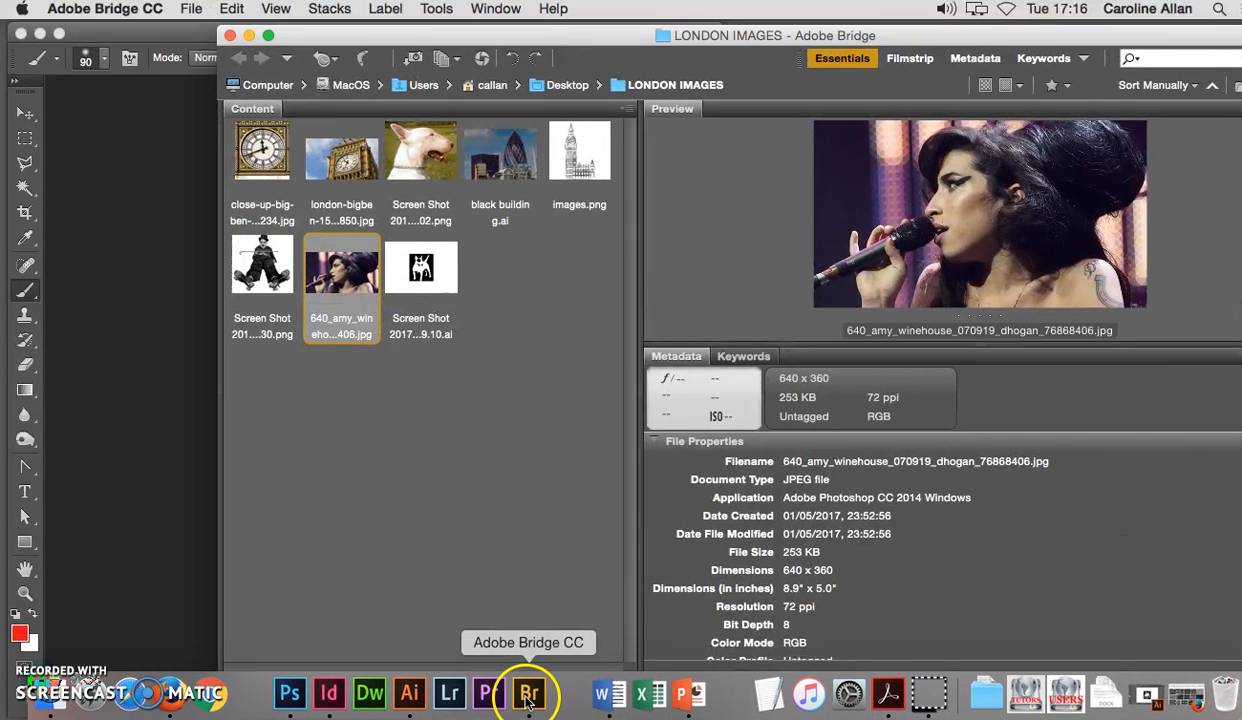
{"action": "left_click_drag", "start_coordinate": [675, 36], "coordinate": [474, 40]}
Reorder the thumbnails: place the black-and-white dog .ai file fourth, move images.png to the front and put black building.ai before it.
{"action": "left_click_drag", "start_coordinate": [278, 290], "coordinate": [325, 157]}
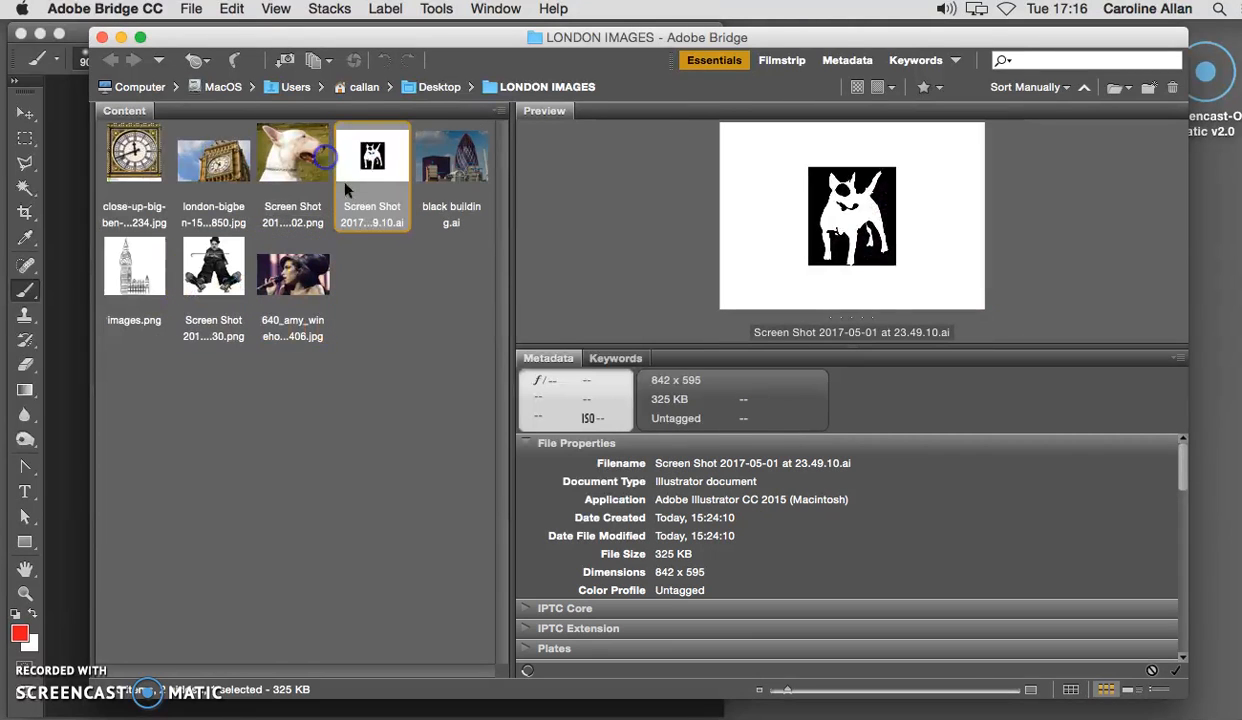
{"action": "left_click", "coordinate": [160, 162]}
{"action": "left_click", "coordinate": [210, 164]}
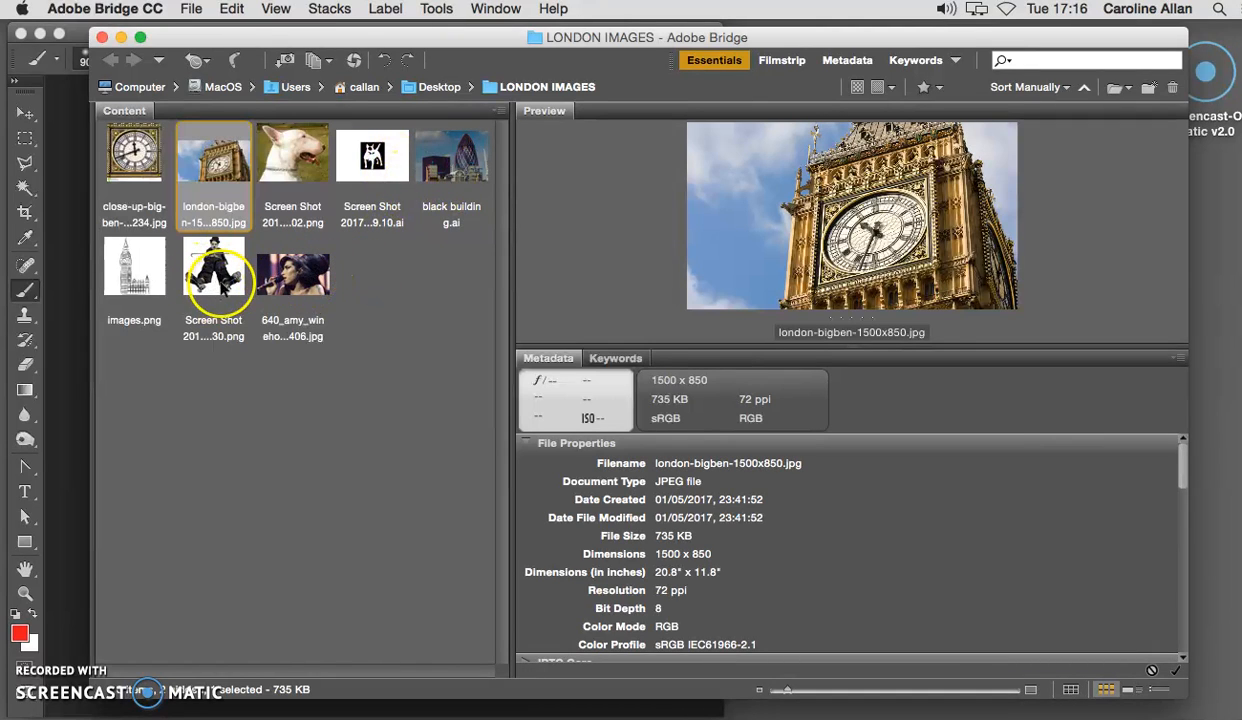
{"action": "left_click", "coordinate": [213, 268]}
{"action": "left_click_drag", "start_coordinate": [145, 284], "coordinate": [112, 160]}
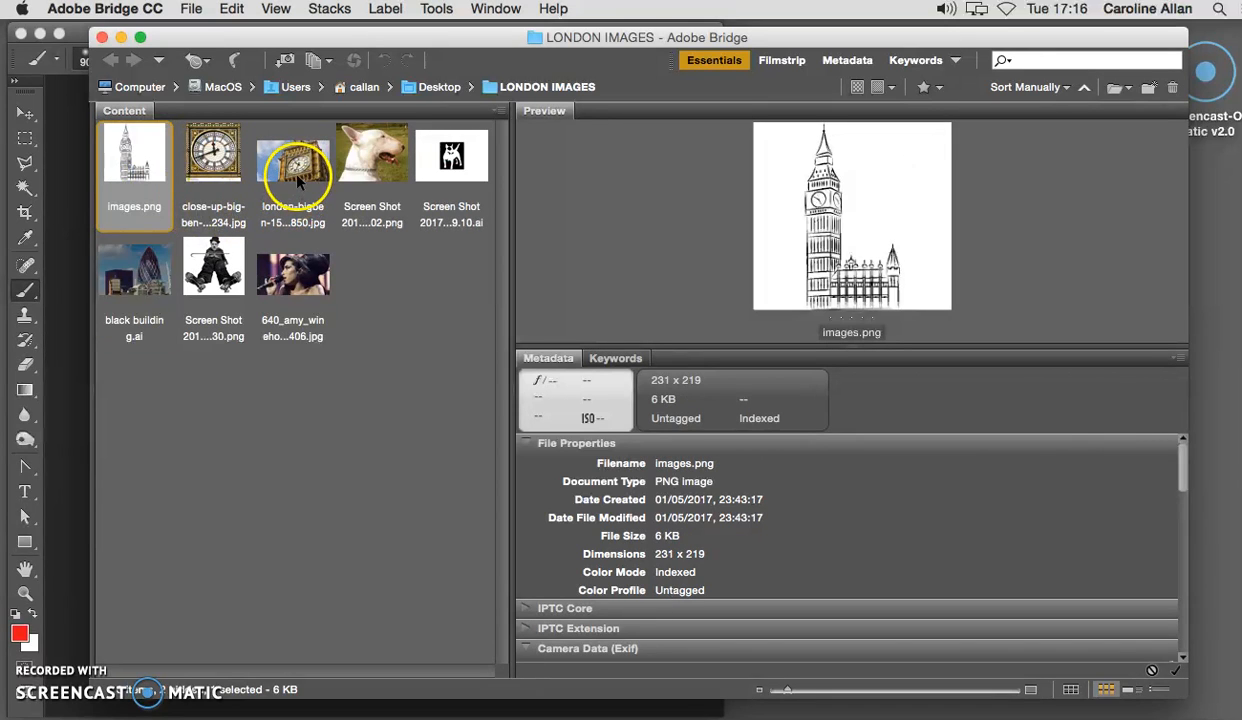
{"action": "left_click_drag", "start_coordinate": [140, 287], "coordinate": [118, 158]}
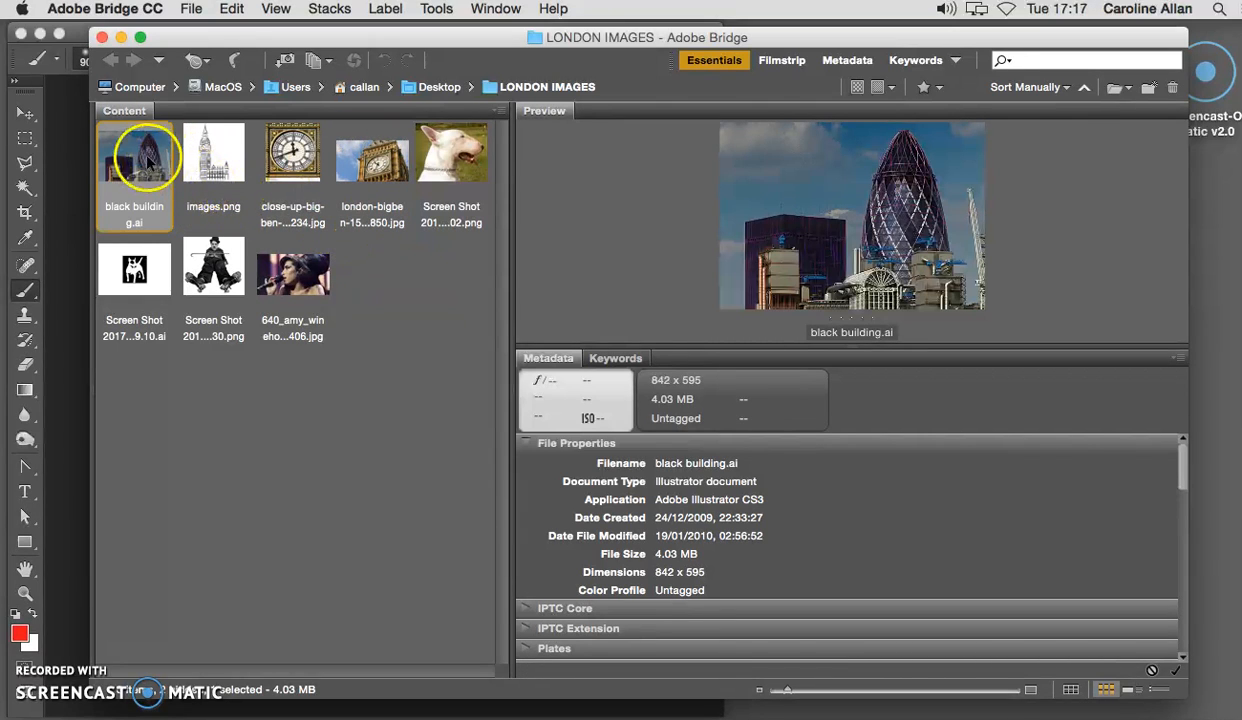
Select all the images in the LONDON IMAGES folder, from black building.ai through the singer photo.
{"action": "left_click", "coordinate": [308, 292], "text": "shift"}
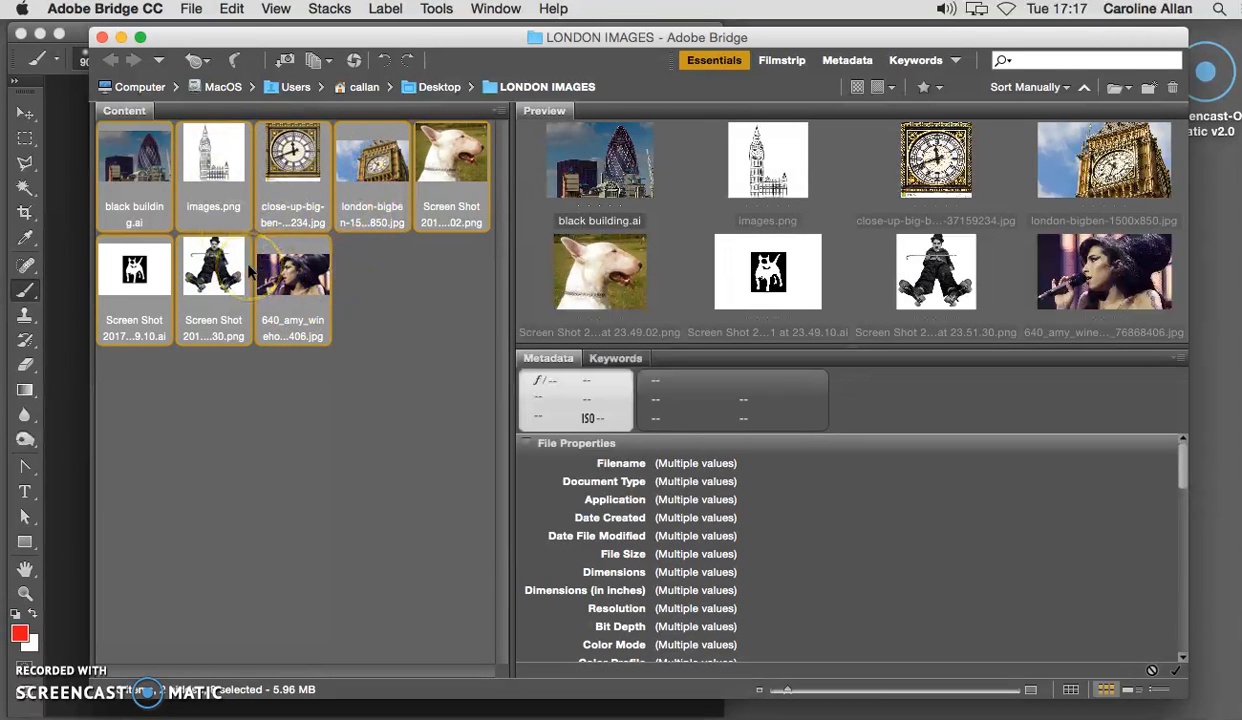
{"action": "left_click", "coordinate": [142, 265], "text": "shift"}
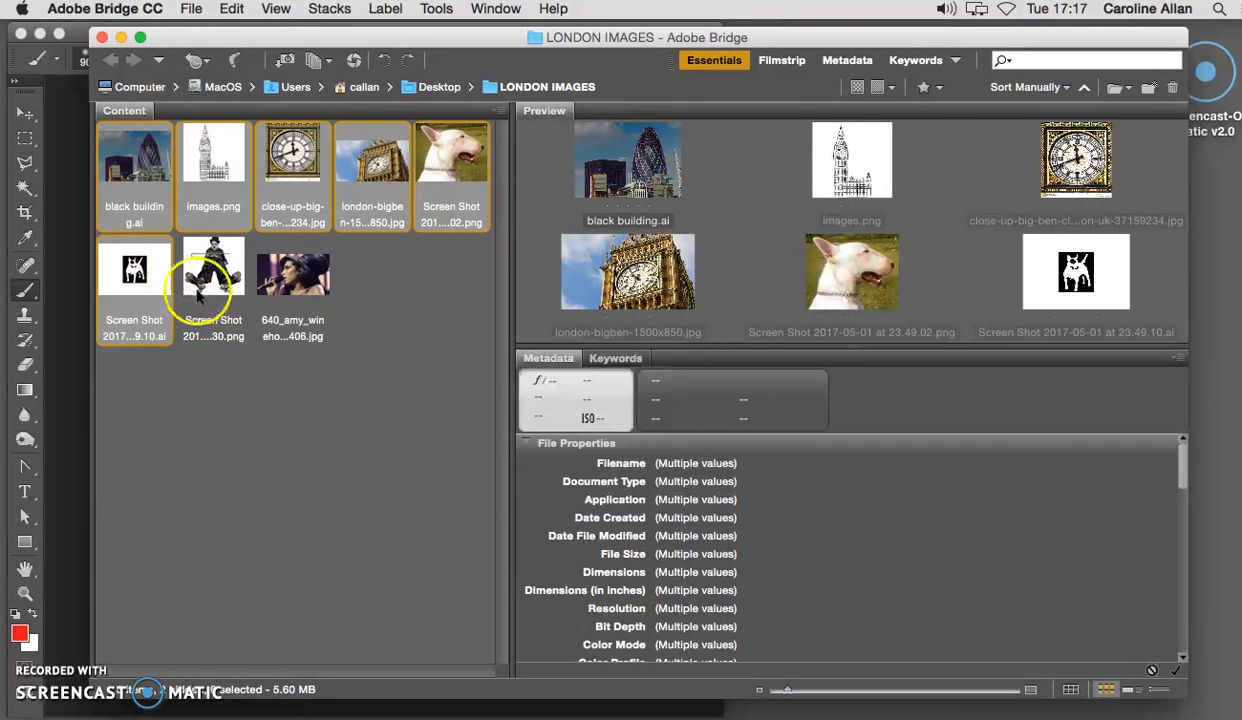
{"action": "left_click", "coordinate": [292, 272], "text": "shift"}
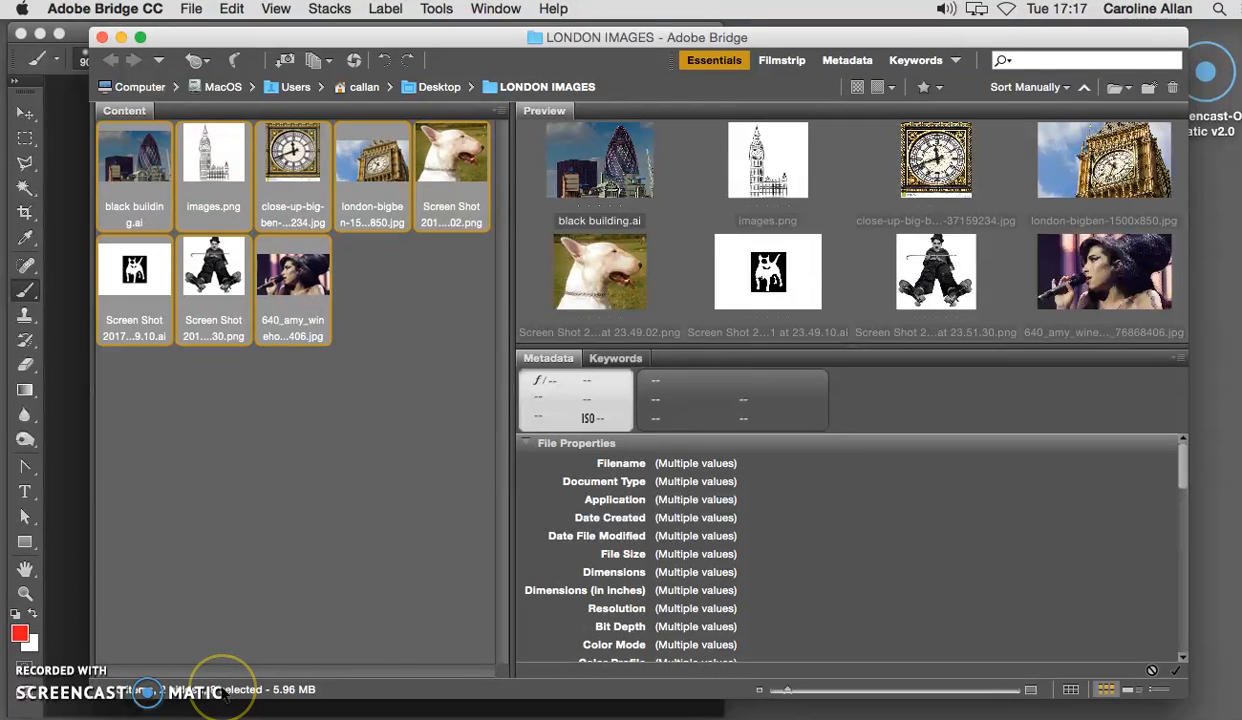
Minimise Bridge, switch to Photoshop and start the Contact Sheet II automation.
{"action": "left_click_drag", "start_coordinate": [186, 37], "coordinate": [246, 62]}
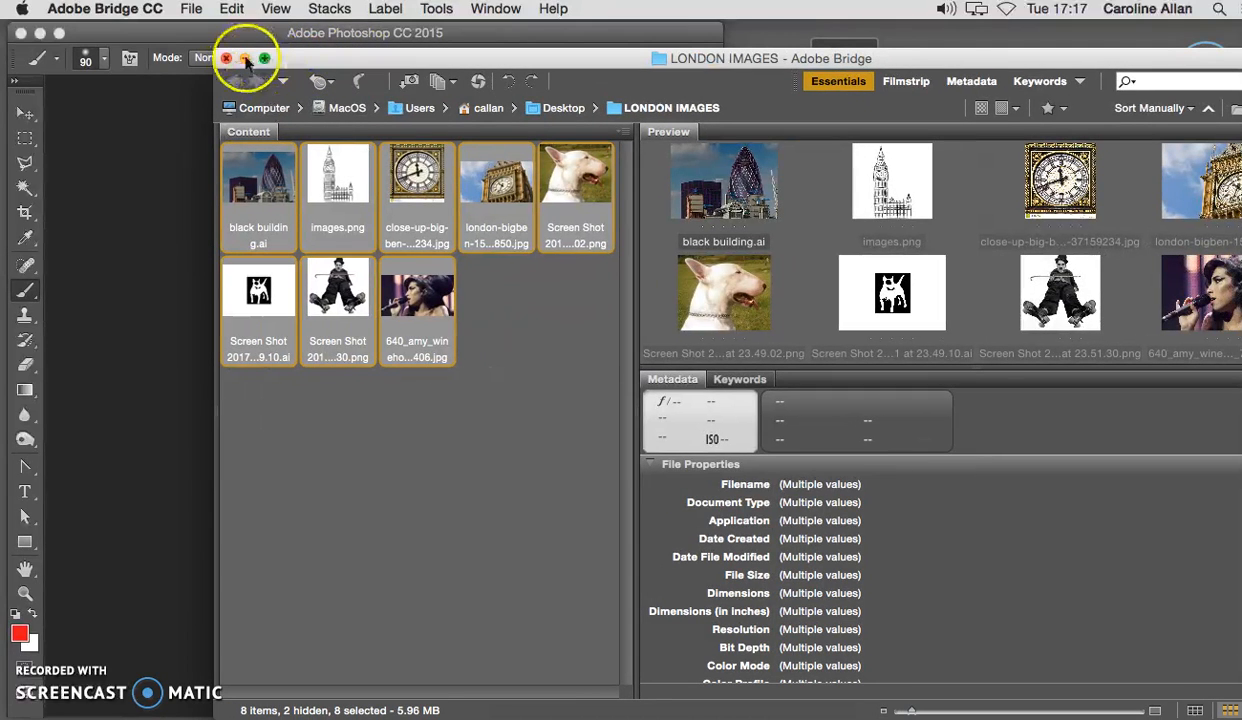
{"action": "left_click", "coordinate": [245, 58]}
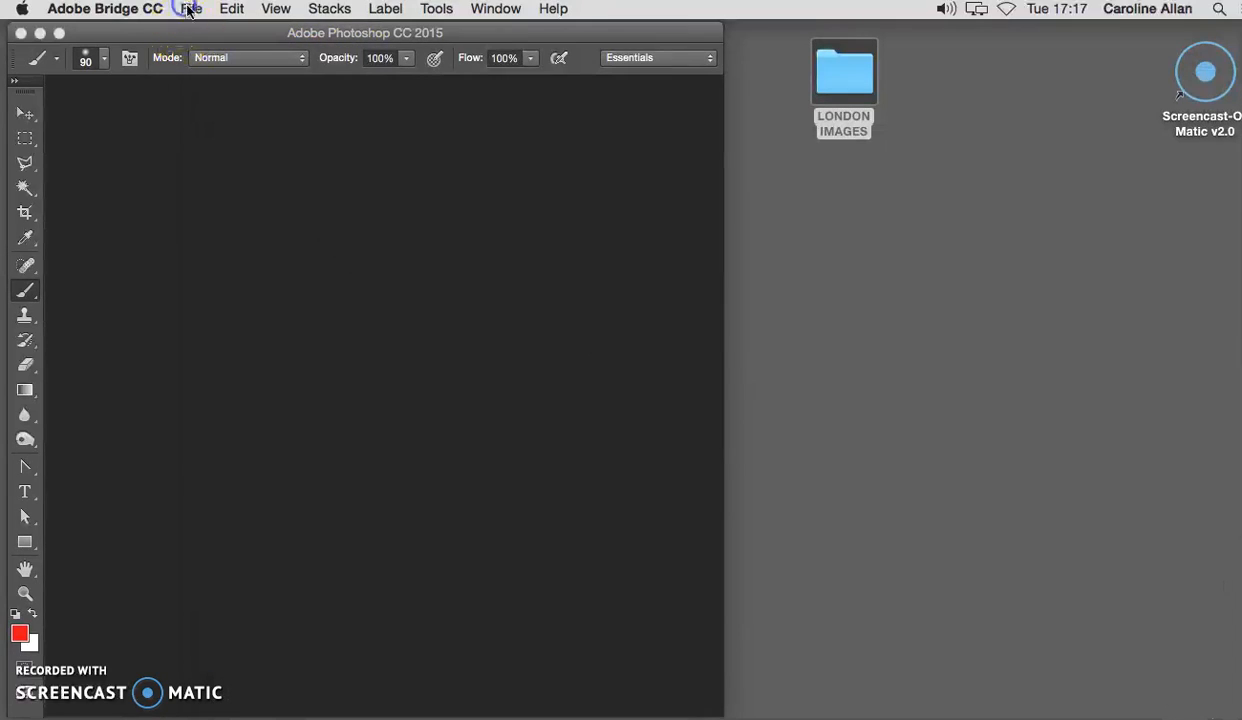
{"action": "left_click", "coordinate": [188, 10]}
{"action": "left_click", "coordinate": [116, 140]}
{"action": "left_click", "coordinate": [168, 57]}
{"action": "left_click", "coordinate": [173, 9]}
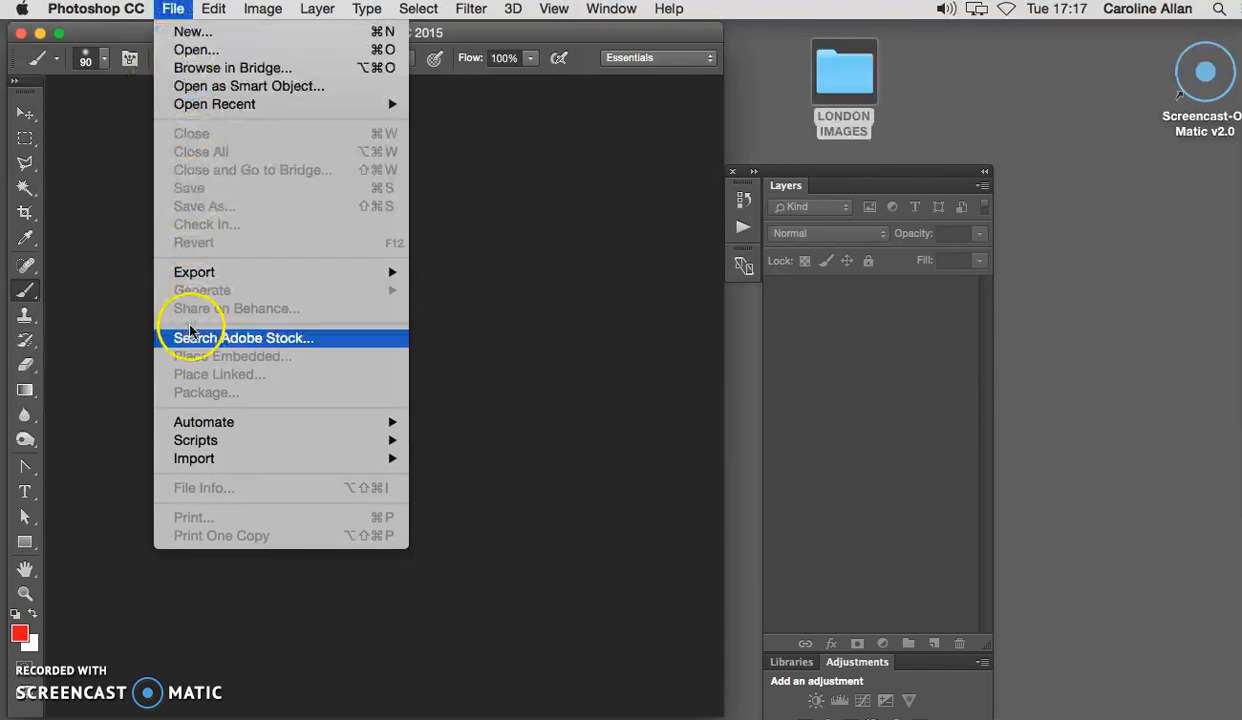
{"action": "mouse_move", "coordinate": [196, 424]}
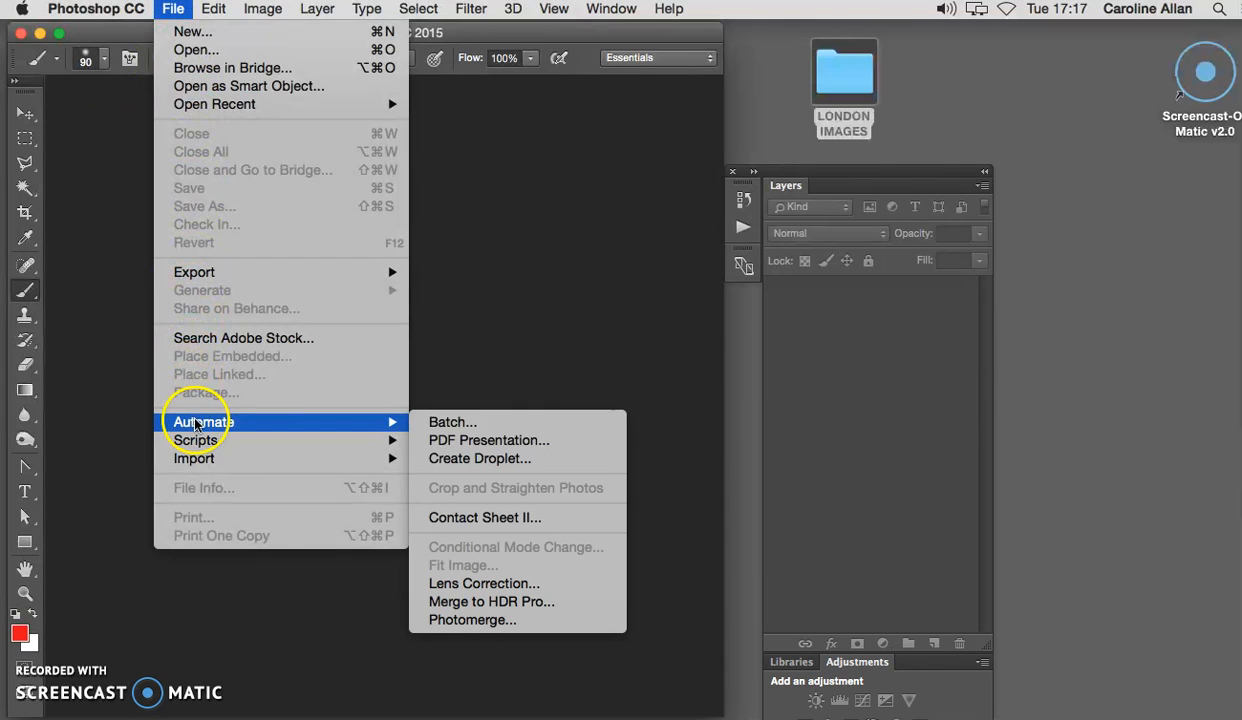
{"action": "left_click", "coordinate": [527, 518]}
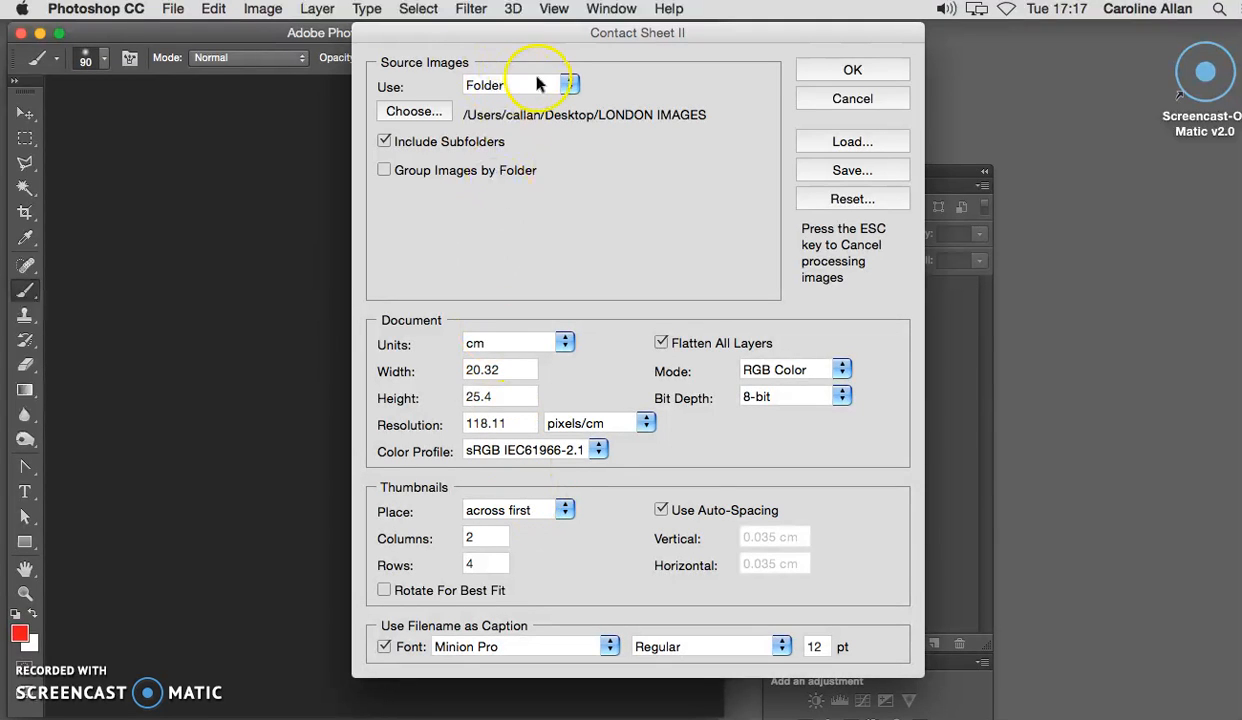
Set the source images to Bridge, generate the contact sheet and keep the resulting document open.
{"action": "left_click", "coordinate": [537, 84]}
{"action": "left_click", "coordinate": [500, 142]}
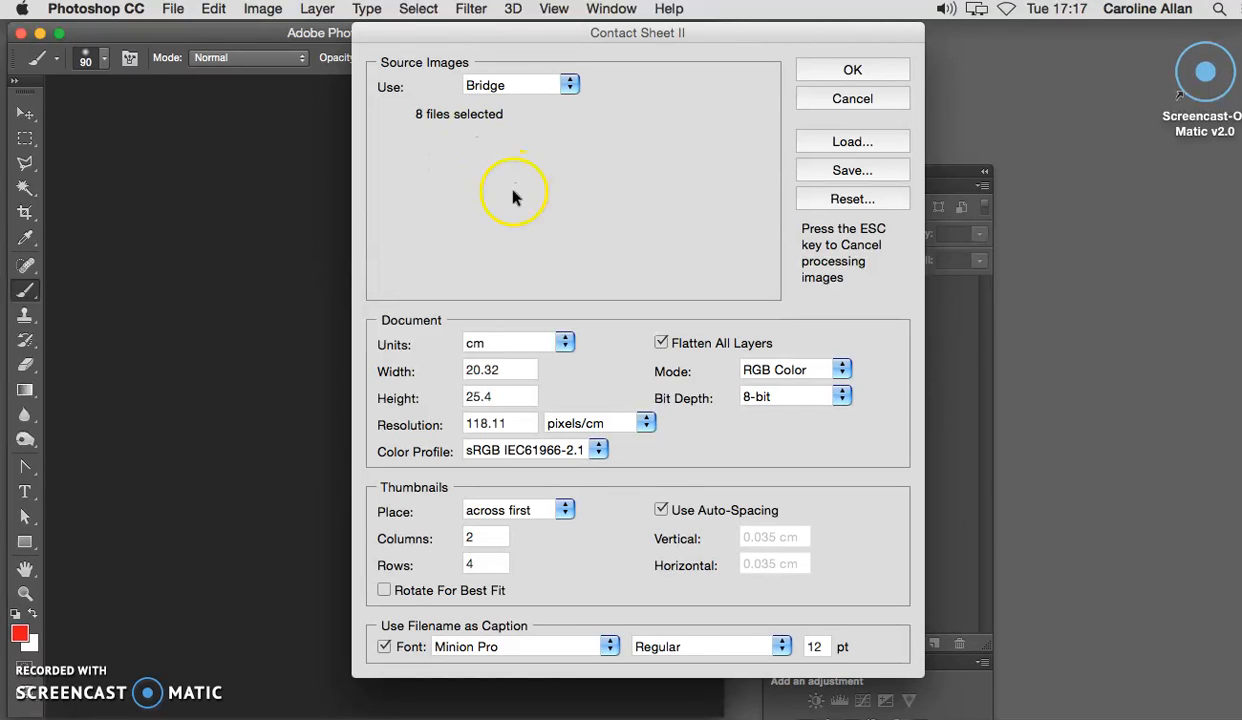
{"action": "left_click", "coordinate": [501, 370]}
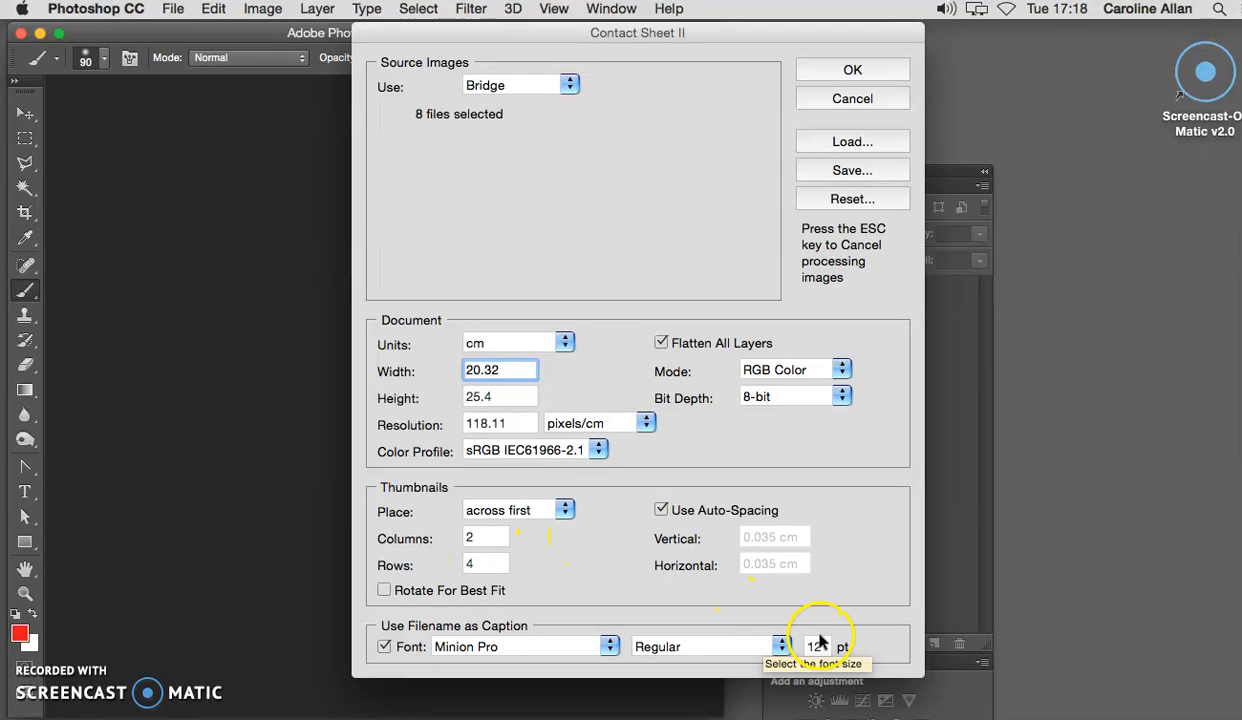
{"action": "left_click", "coordinate": [850, 68]}
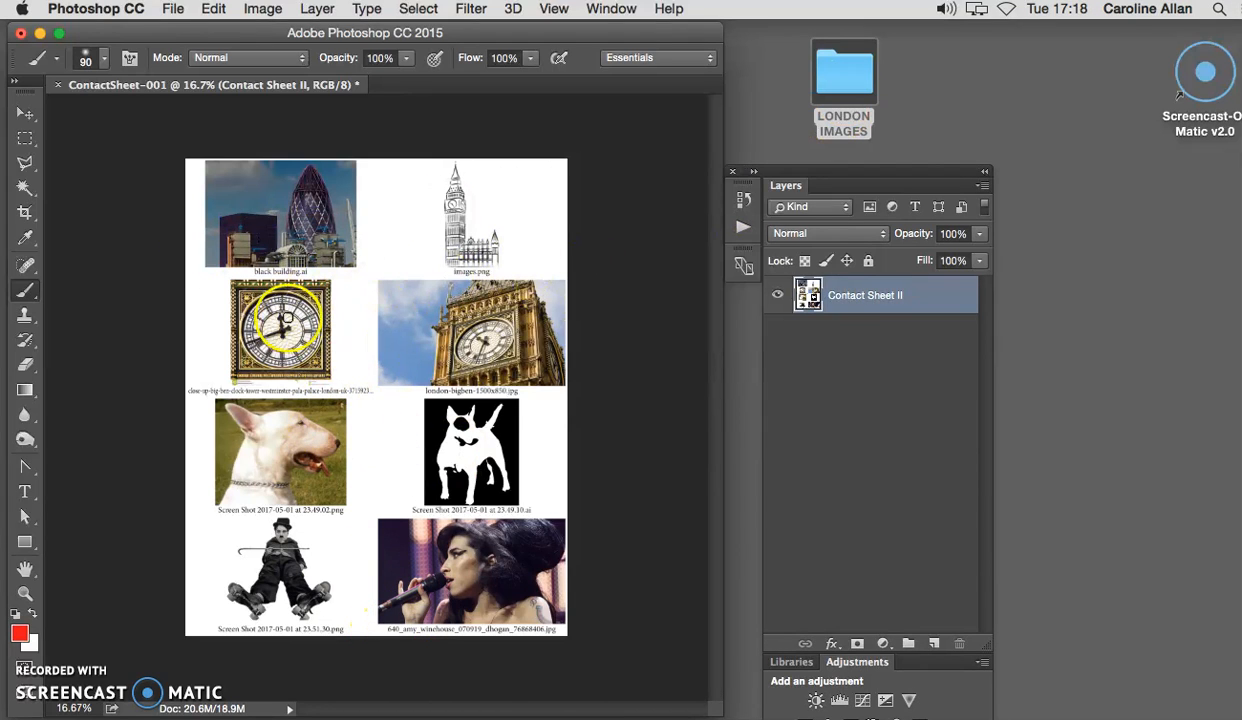
{"action": "left_click", "coordinate": [58, 85]}
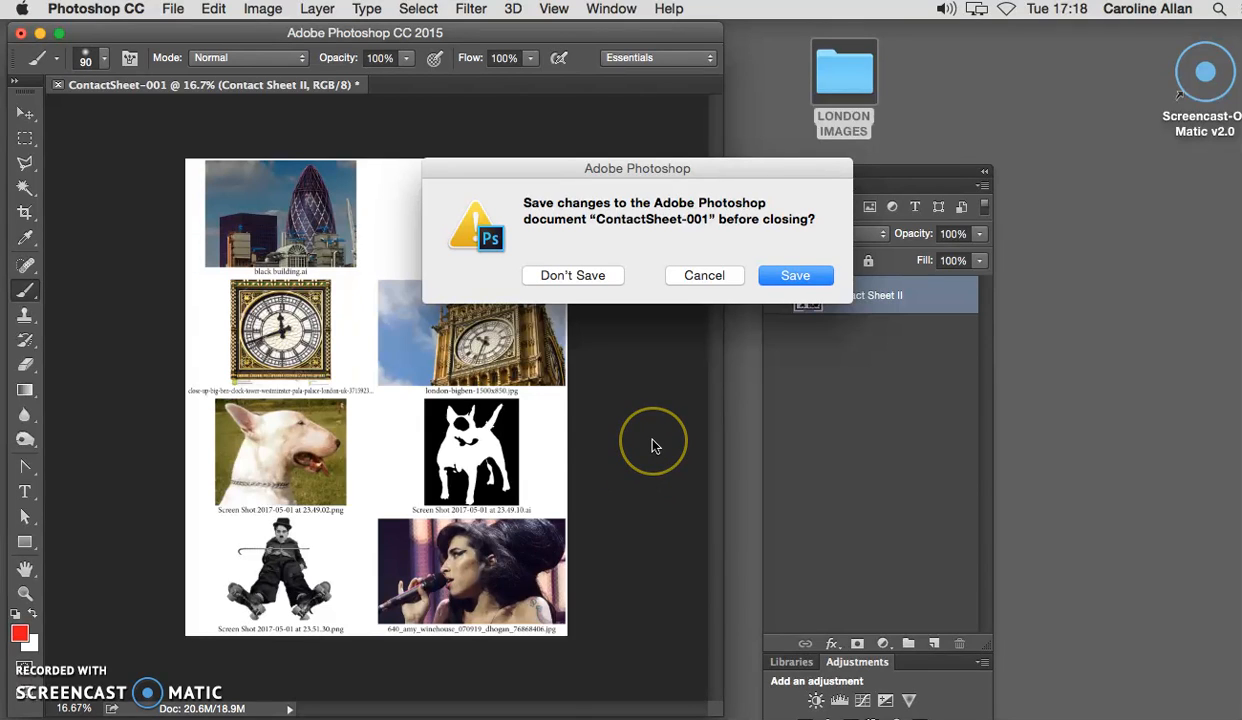
{"action": "left_click", "coordinate": [704, 275]}
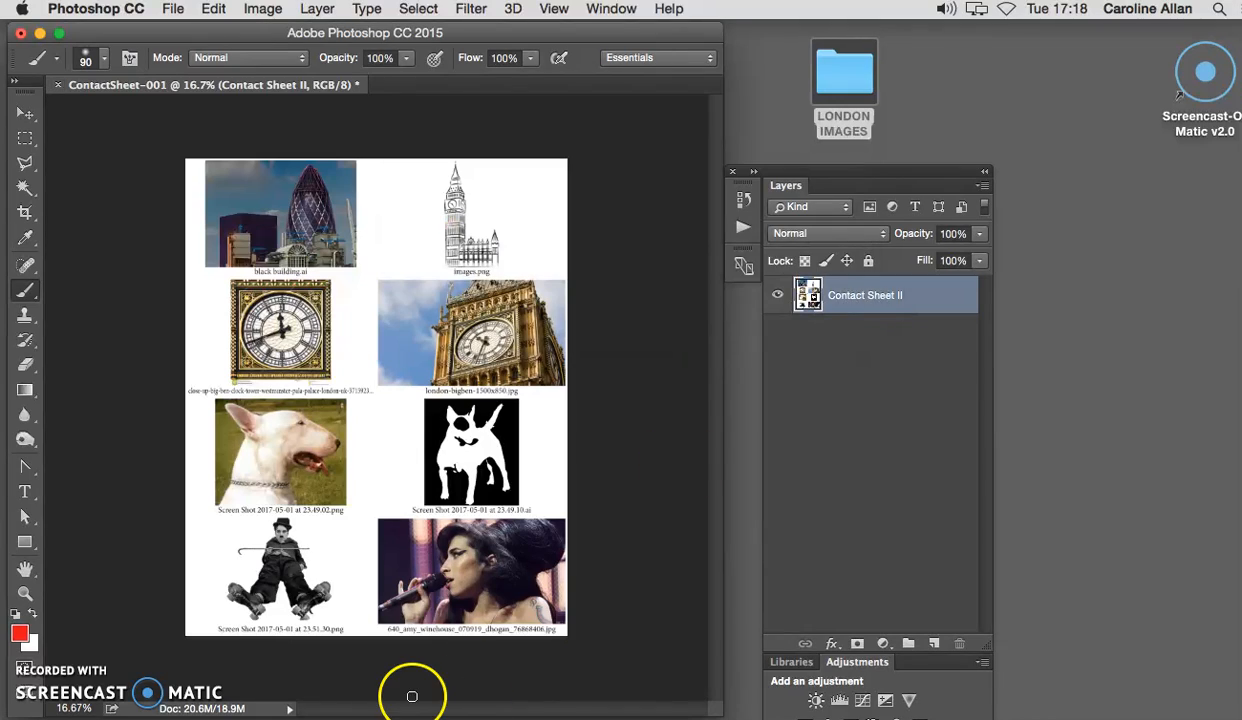
Switch to Adobe Bridge and look through its available workspaces without changing the current one.
{"action": "mouse_move", "coordinate": [316, 715]}
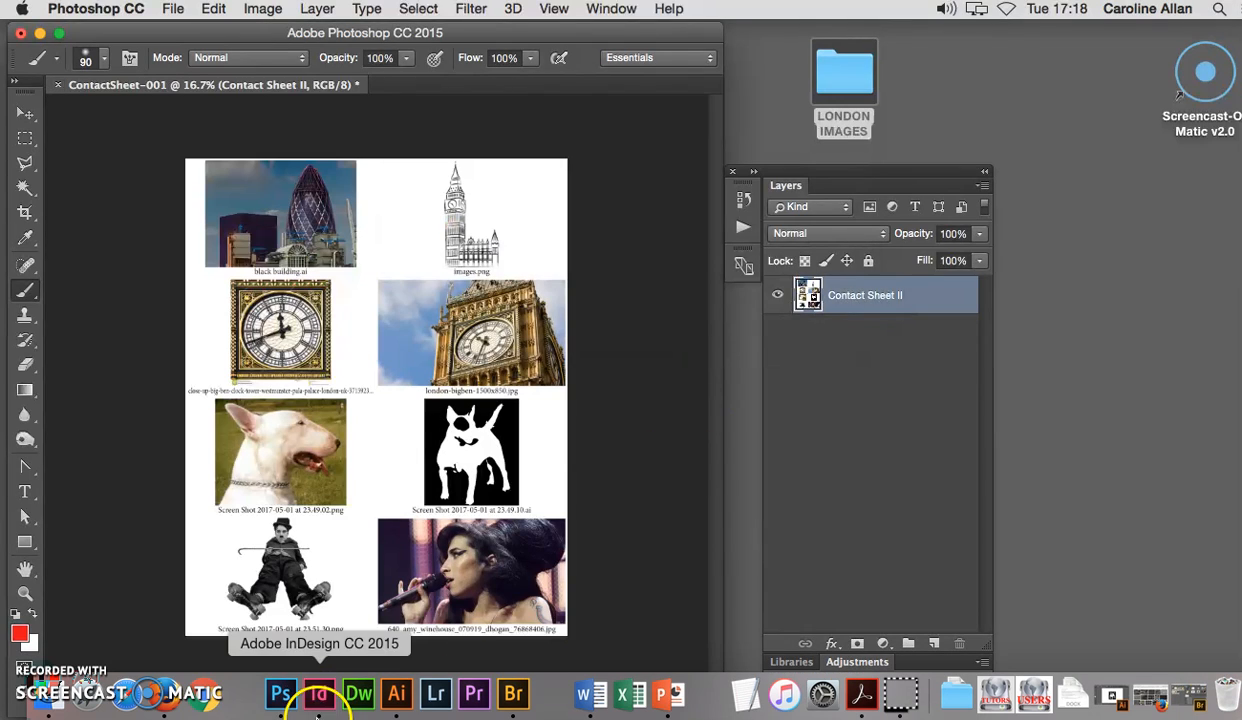
{"action": "left_click", "coordinate": [513, 694]}
{"action": "left_click_drag", "start_coordinate": [672, 58], "coordinate": [536, 35]}
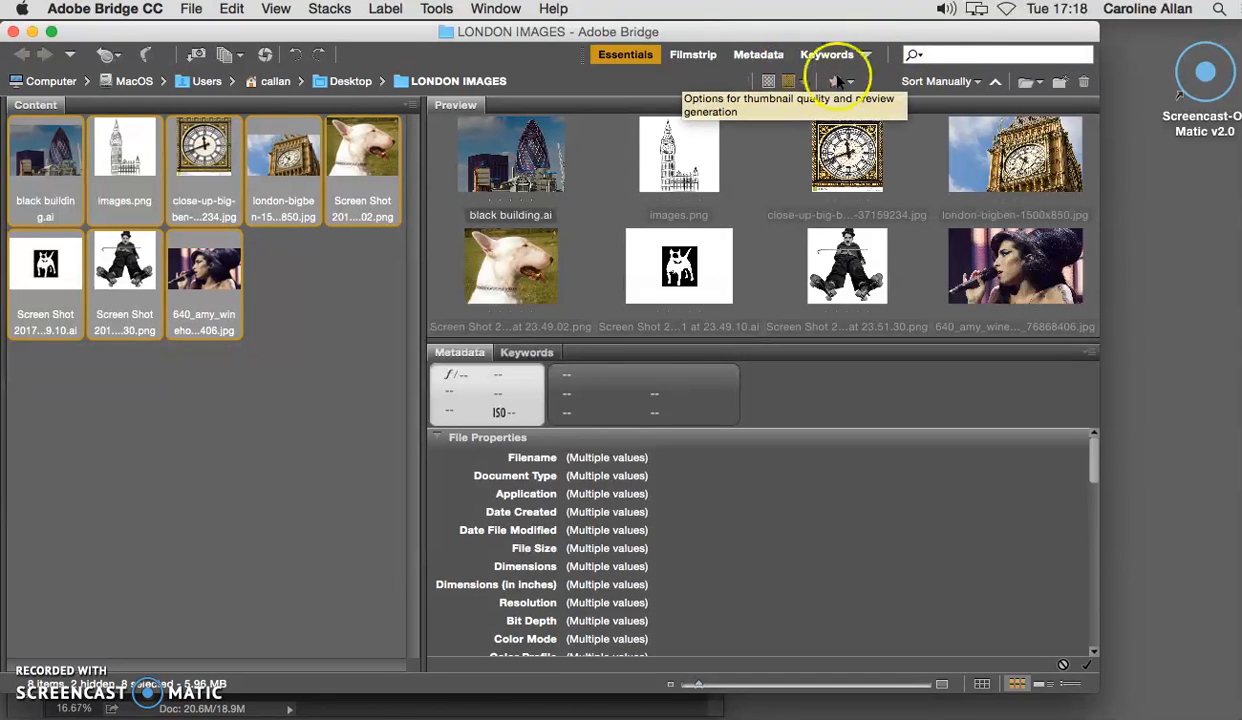
{"action": "left_click", "coordinate": [867, 56]}
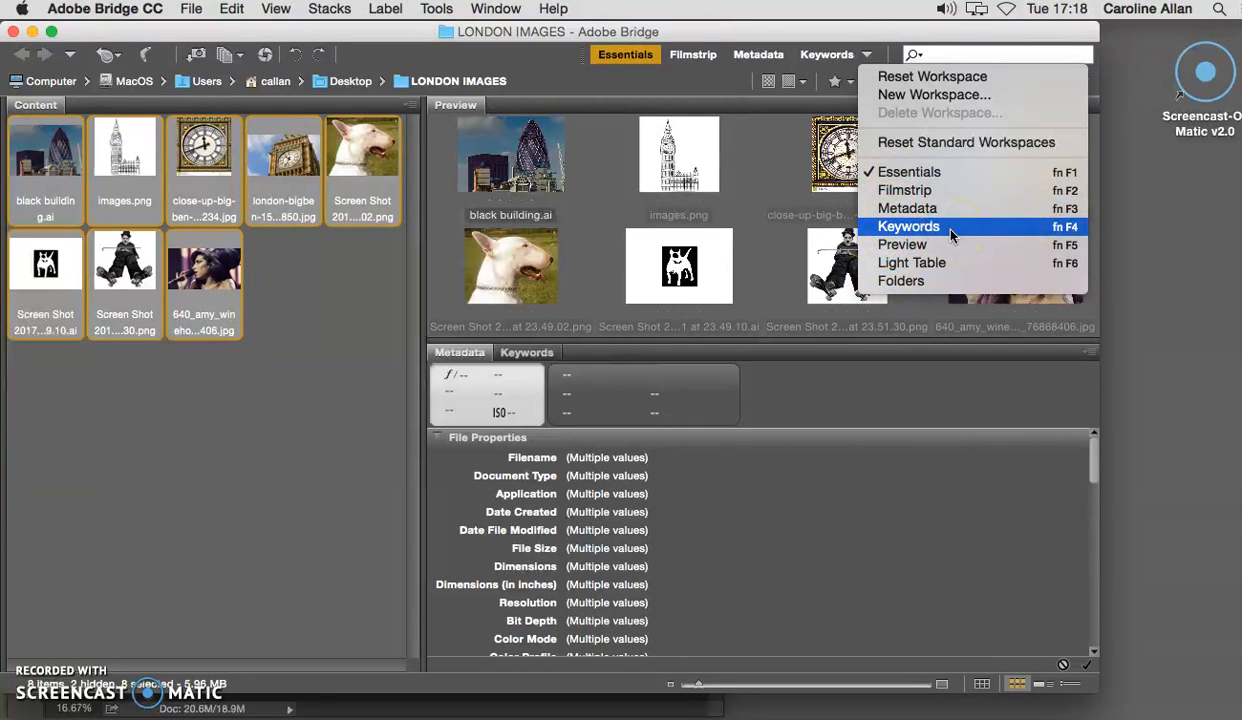
{"action": "left_click", "coordinate": [780, 275]}
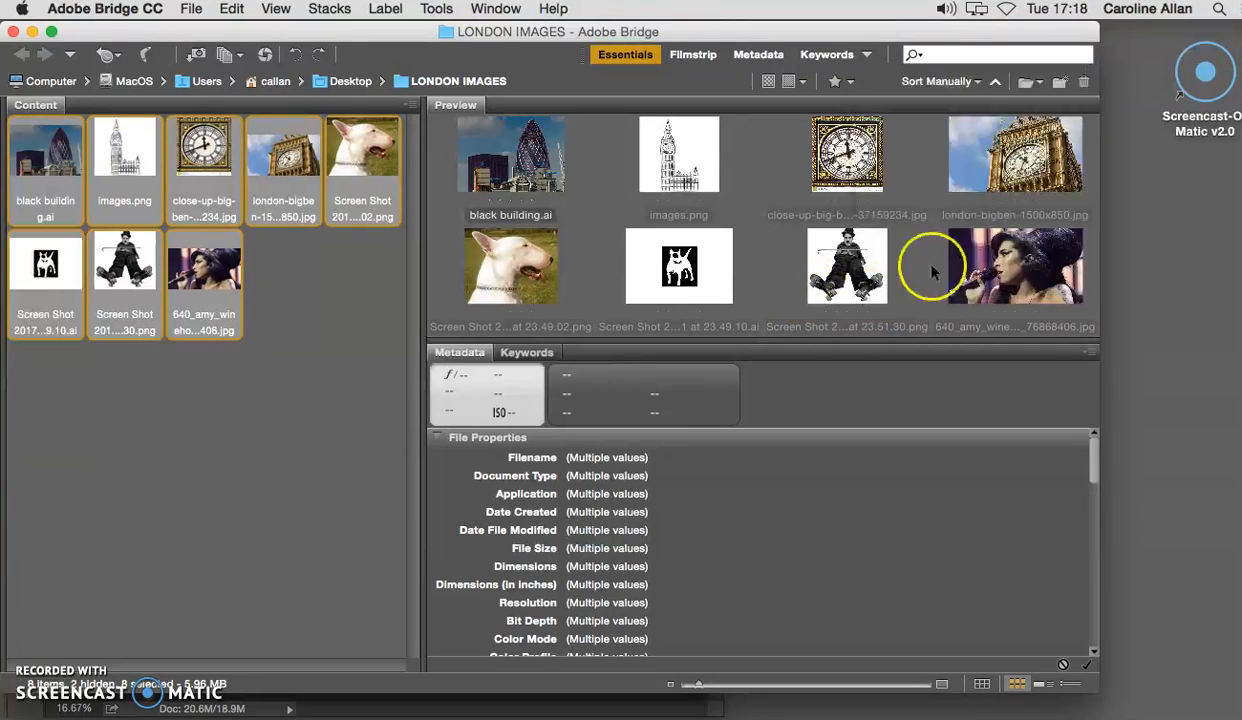
{"action": "left_click", "coordinate": [1003, 632]}
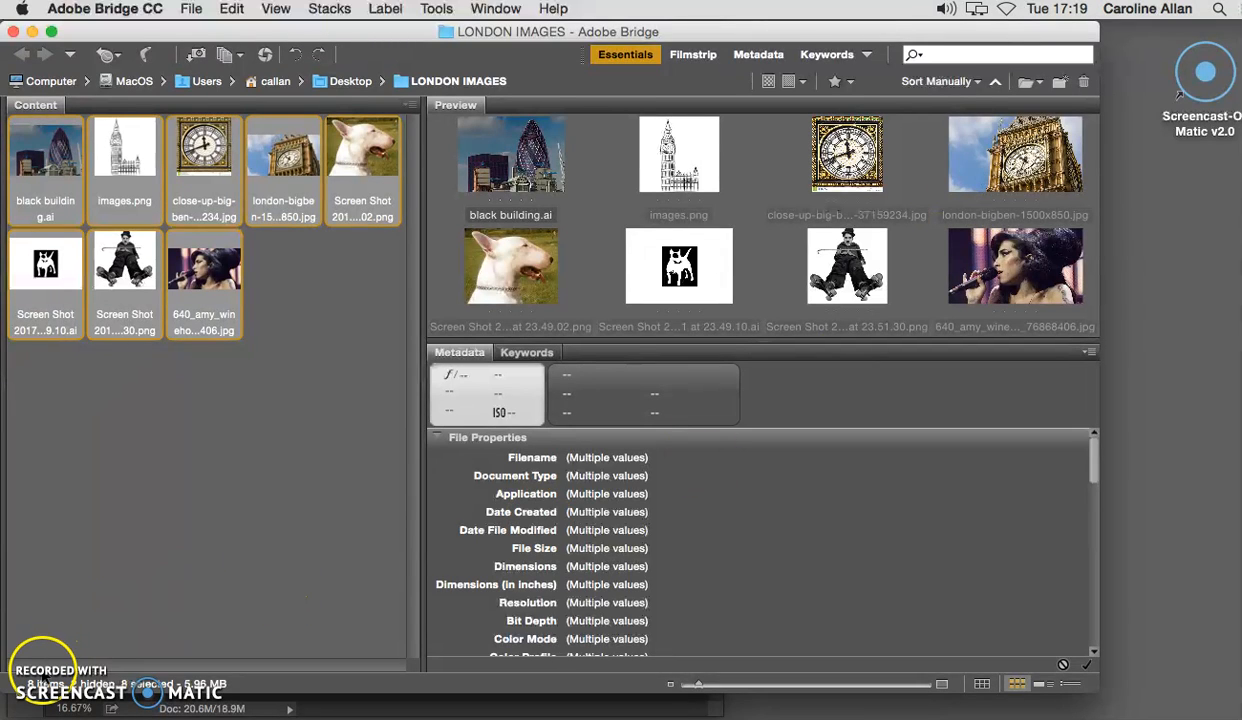
Move the Bridge window aside and add a new empty layer above the contact sheet in Photoshop.
{"action": "left_click_drag", "start_coordinate": [388, 28], "coordinate": [1070, 28]}
{"action": "left_click", "coordinate": [620, 165]}
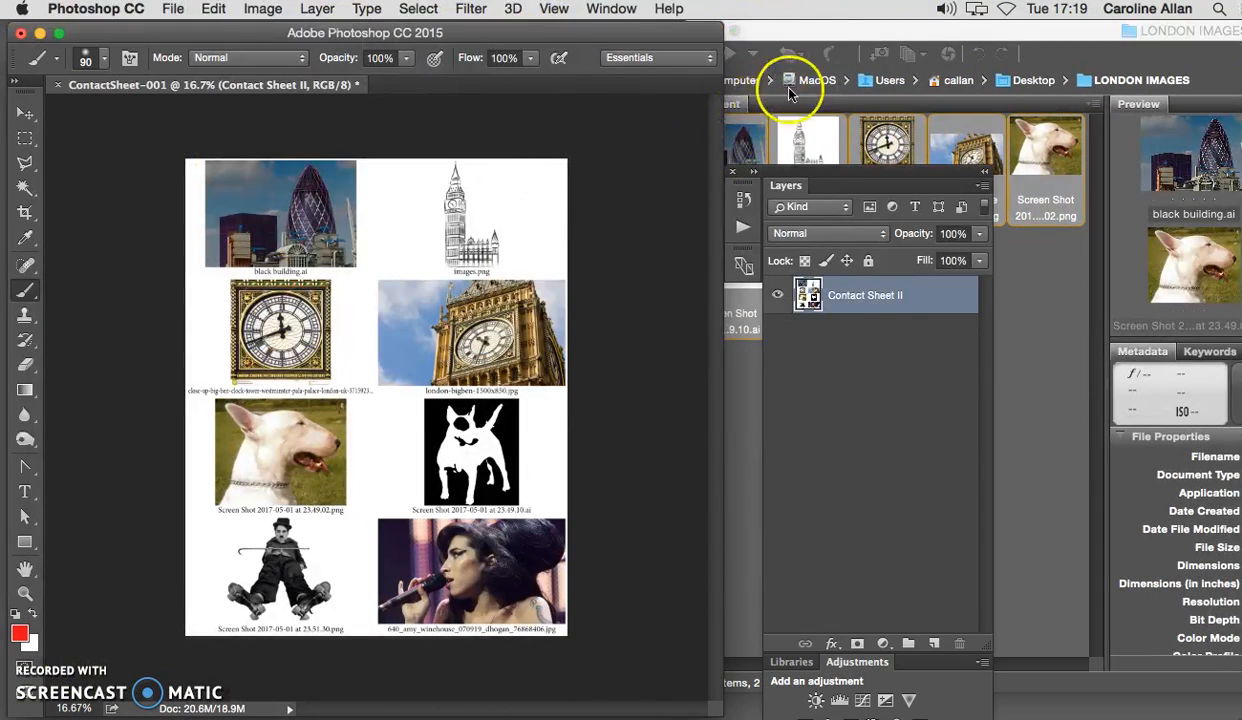
{"action": "left_click_drag", "start_coordinate": [783, 37], "coordinate": [1185, 40]}
{"action": "left_click", "coordinate": [629, 262]}
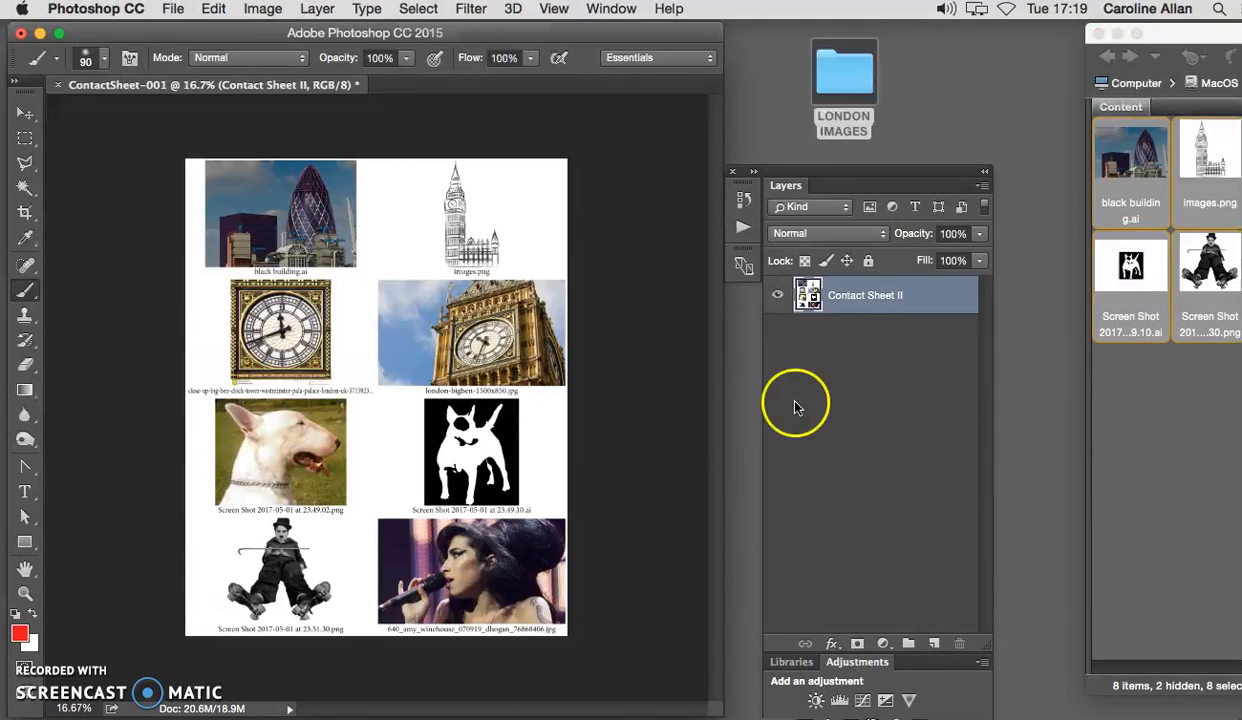
{"action": "left_click", "coordinate": [934, 643]}
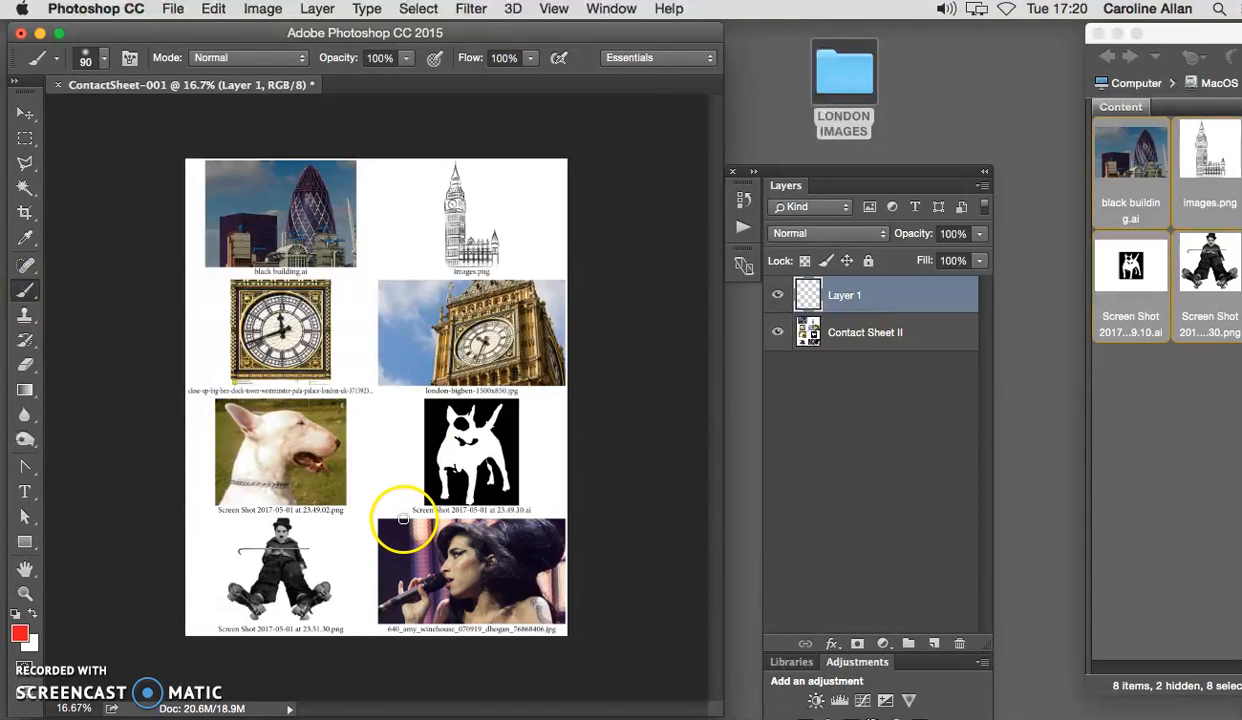
Paint a red brush outline around the singer photo in the last row and a red cross over the white dog photo.
{"action": "right_click", "coordinate": [395, 516]}
{"action": "mouse_move", "coordinate": [395, 516]}
{"action": "left_mouse_down"}
{"action": "mouse_move", "coordinate": [564, 520]}
{"action": "mouse_move", "coordinate": [556, 632]}
{"action": "mouse_move", "coordinate": [364, 634]}
{"action": "mouse_move", "coordinate": [362, 512]}
{"action": "left_mouse_up"}
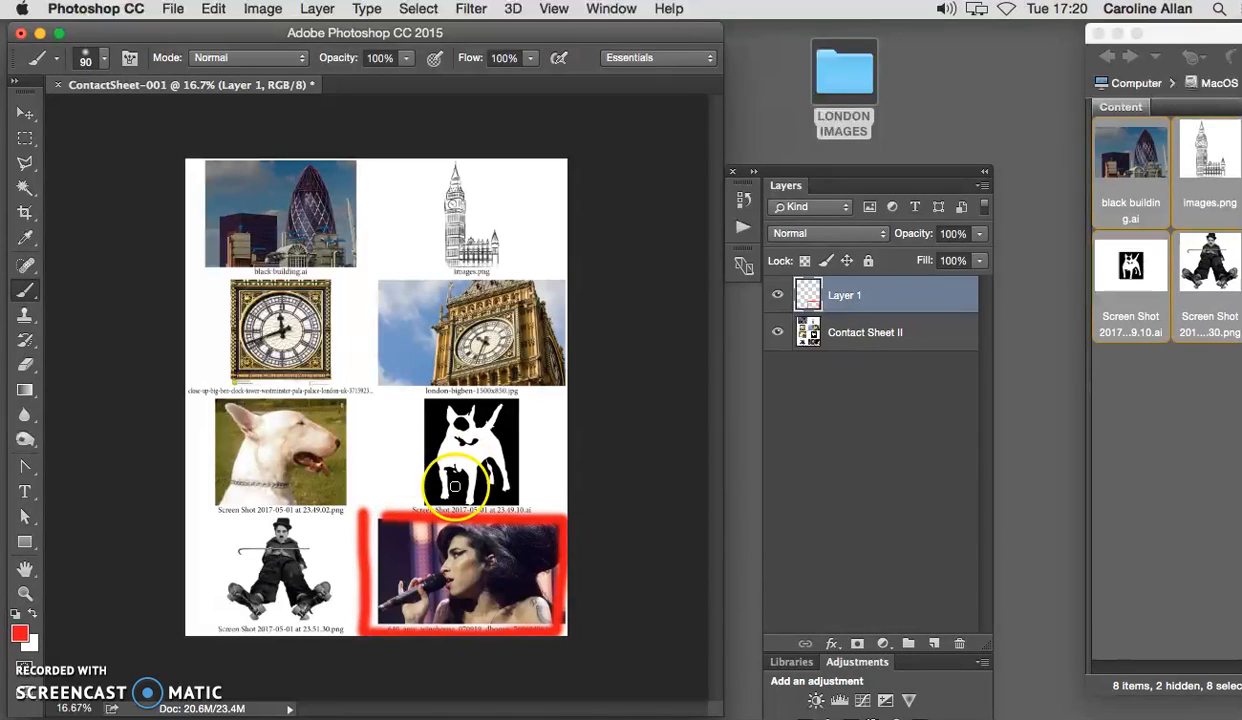
{"action": "left_click_drag", "start_coordinate": [311, 420], "coordinate": [248, 492]}
{"action": "left_click_drag", "start_coordinate": [253, 430], "coordinate": [358, 522]}
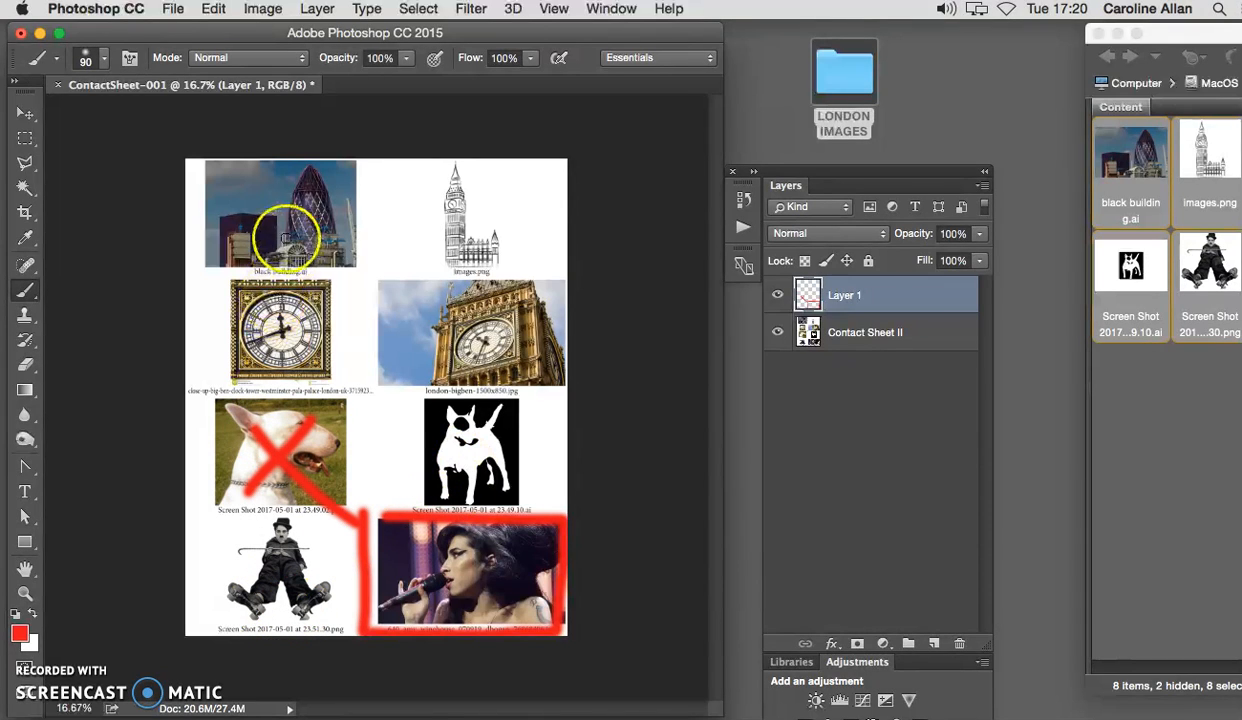
Paint a red crop frame of two vertical and two horizontal crossing lines around the tower in the black building photo.
{"action": "left_click_drag", "start_coordinate": [265, 160], "coordinate": [270, 252]}
{"action": "left_click_drag", "start_coordinate": [355, 160], "coordinate": [360, 290]}
{"action": "left_click_drag", "start_coordinate": [236, 186], "coordinate": [385, 176]}
{"action": "left_click_drag", "start_coordinate": [244, 236], "coordinate": [415, 240]}
{"action": "left_click", "coordinate": [305, 195]}
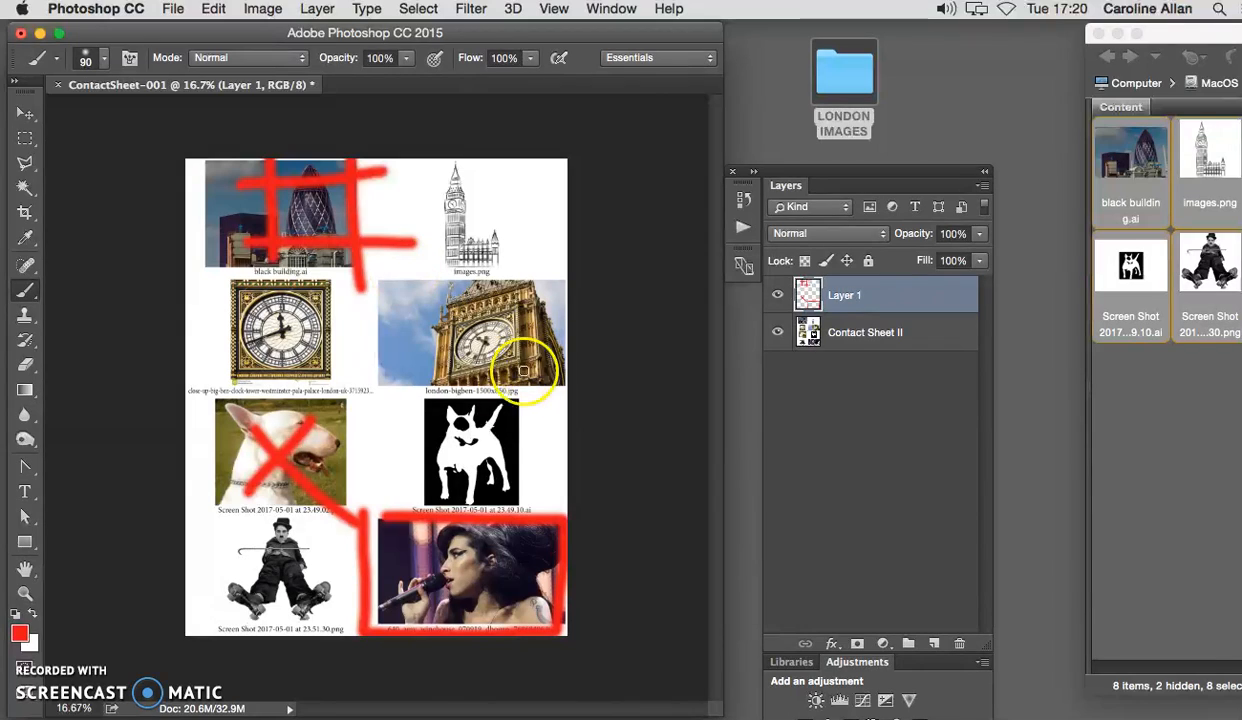